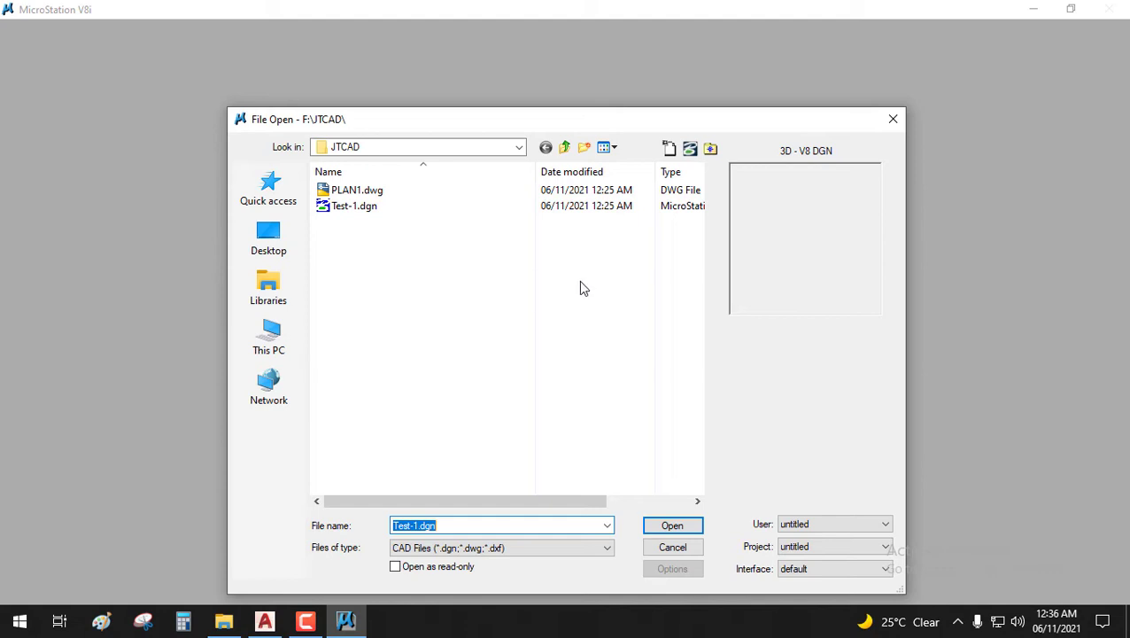
# Select Test-1.dgn from the F:\JTCAD folder in the File Open dialog.
pyautogui.moveTo(603, 118); pyautogui.dragTo(599, 74)
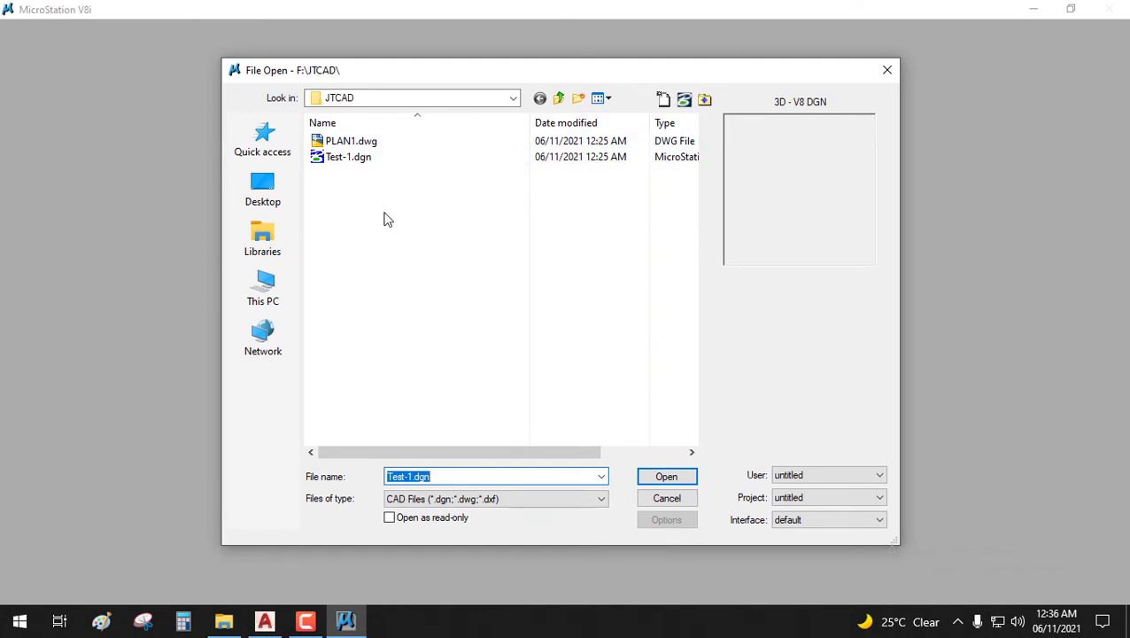
pyautogui.click(341, 163)
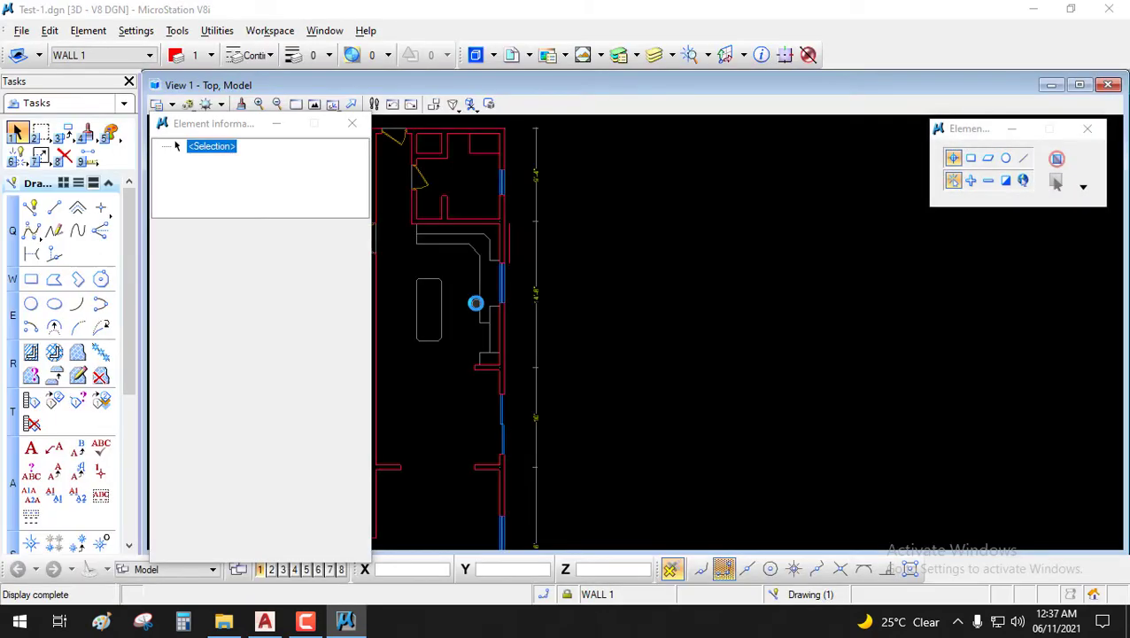
# Inspect a dimension line, the top wall line and a door in Element Information.
pyautogui.scroll(-5, 754, 255)
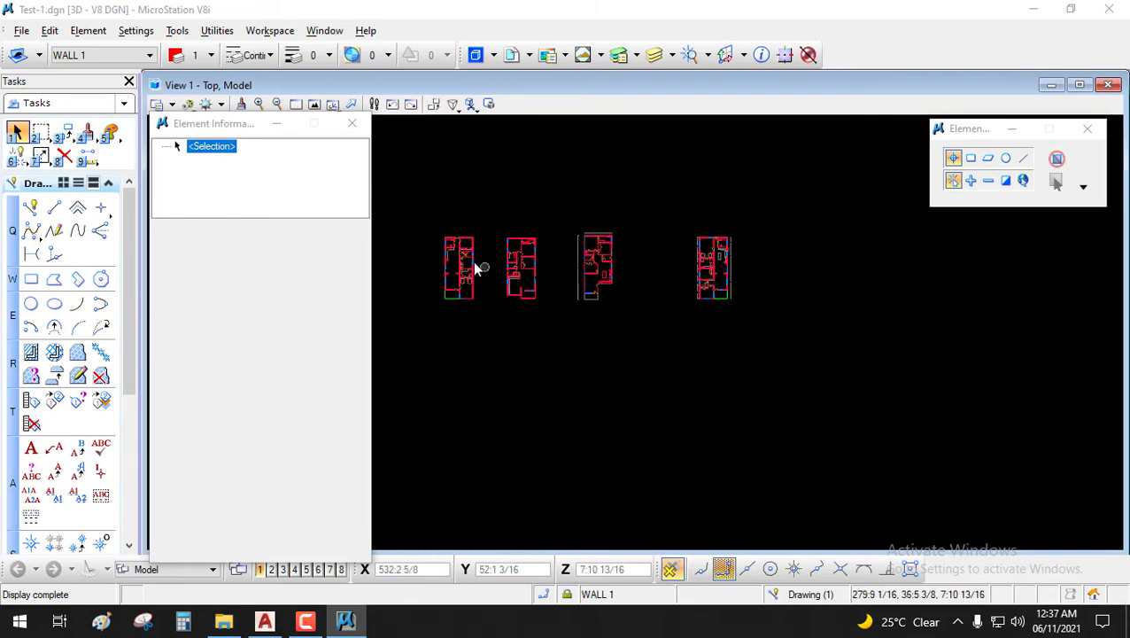
pyautogui.moveTo(474, 259); pyautogui.dragTo(537, 265, button='middle')
pyautogui.moveTo(434, 257); pyautogui.dragTo(645, 277, button='middle')
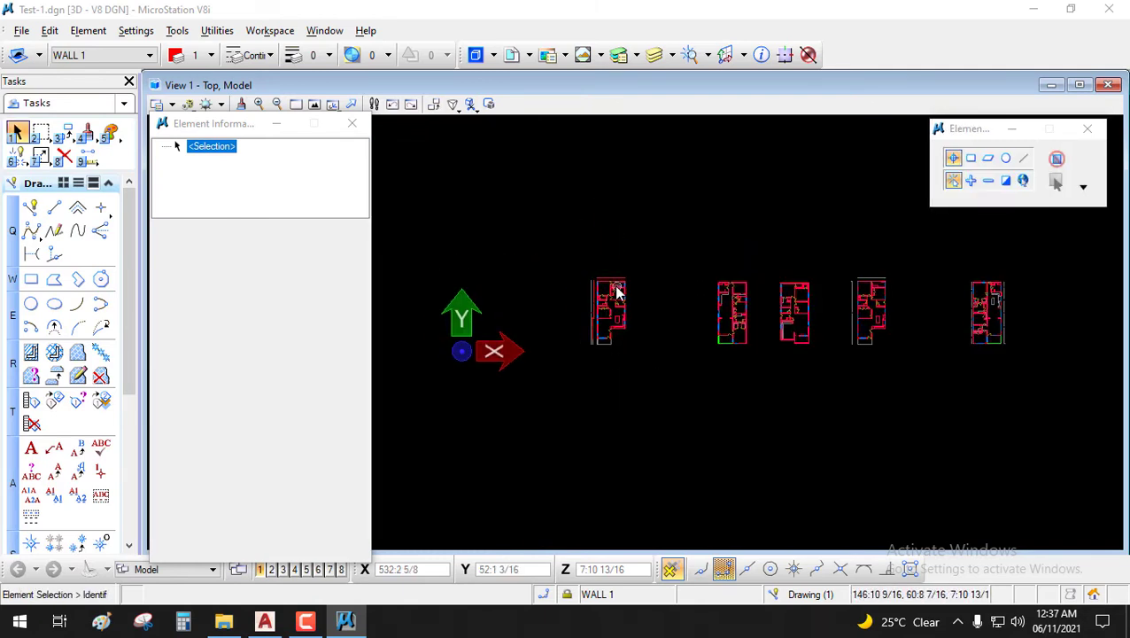
pyautogui.scroll(6, 613, 295)
pyautogui.click(512, 278)
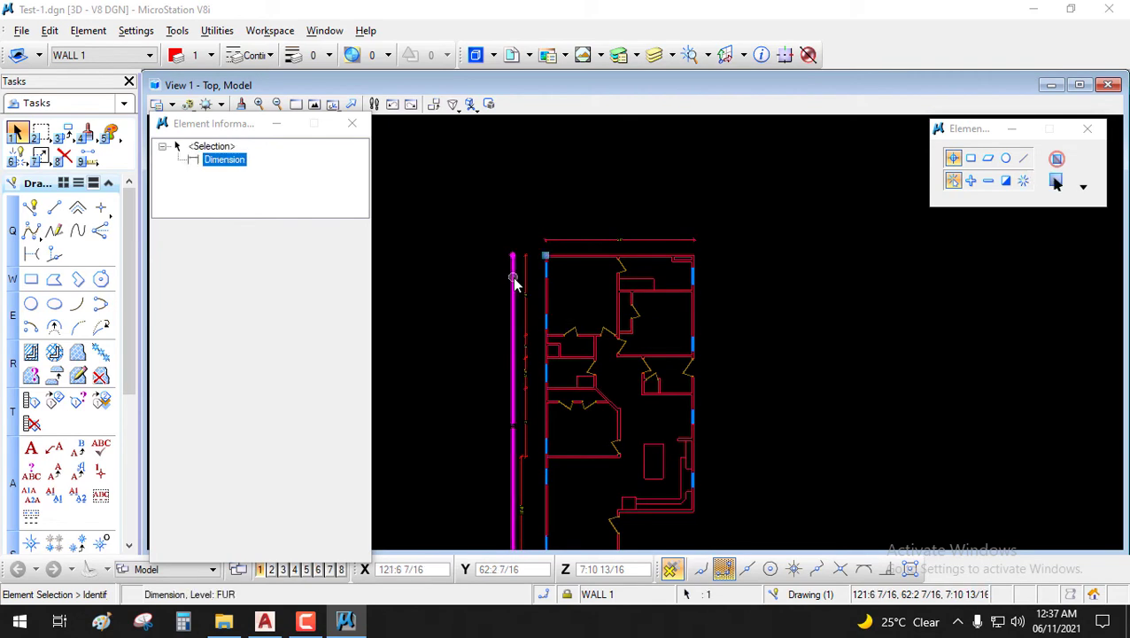
pyautogui.click(580, 257)
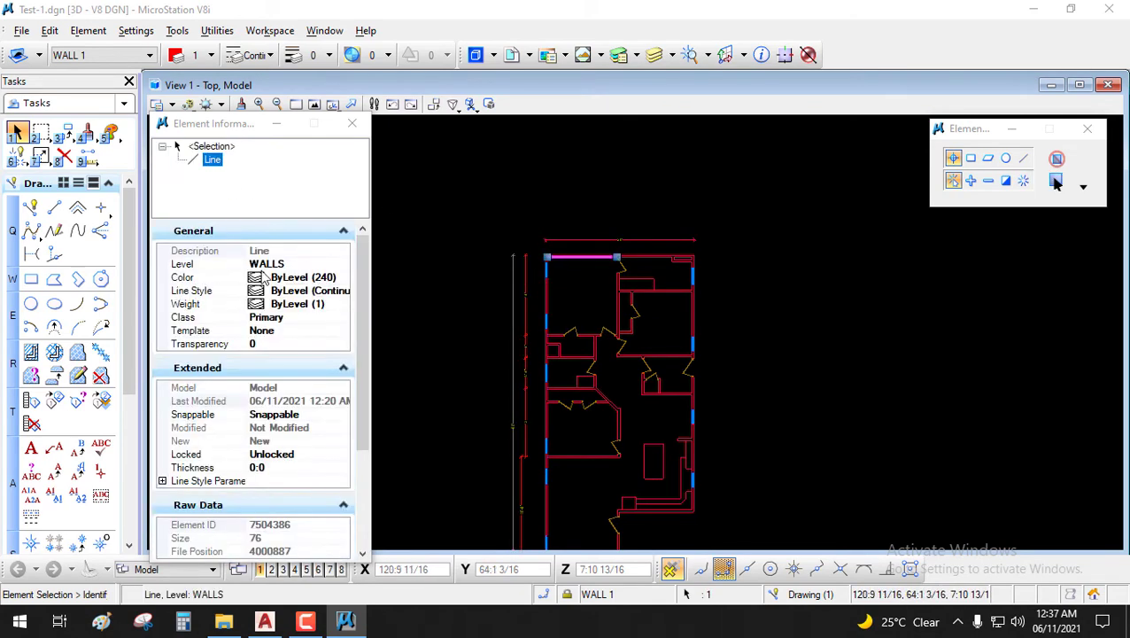
pyautogui.scroll(5, 620, 318)
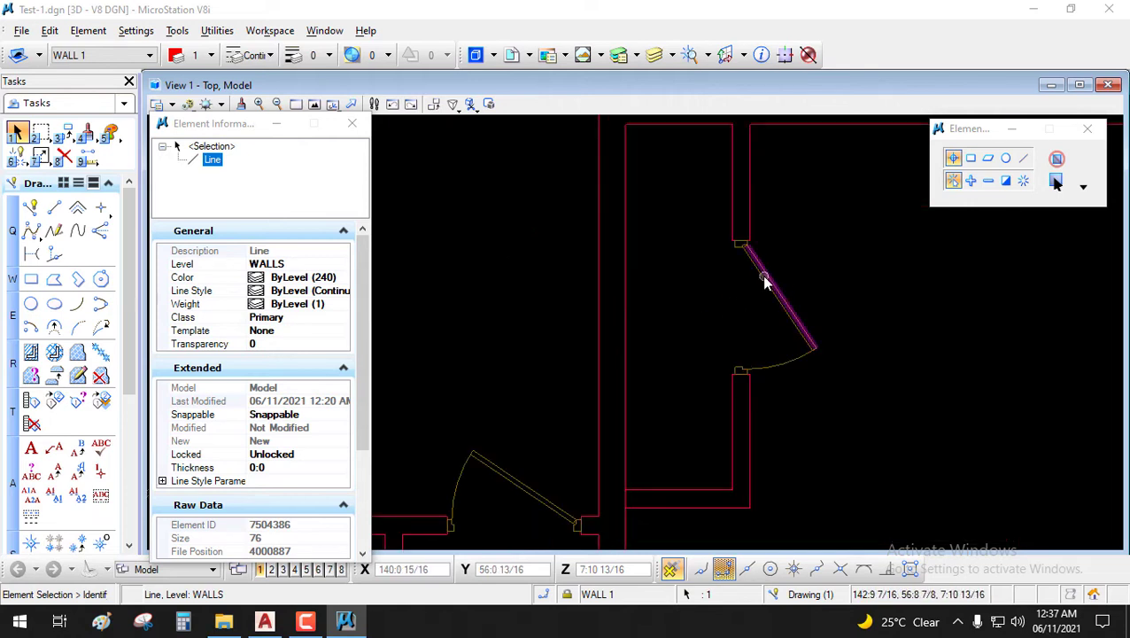
pyautogui.click(764, 280)
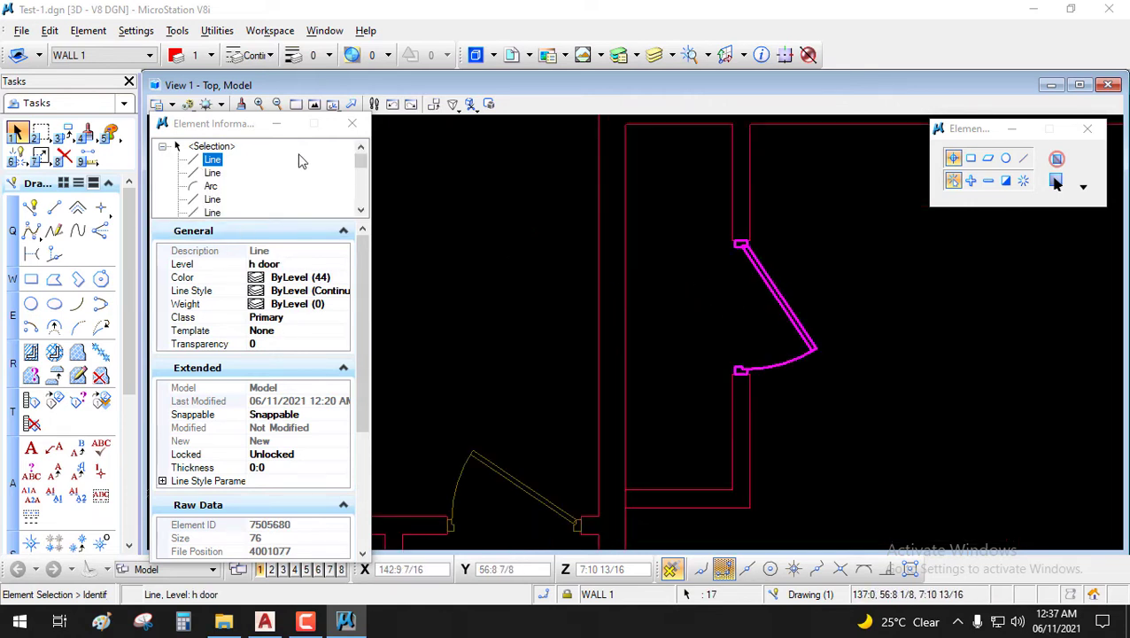
# Pan and zoom out across the row of floor plans to see them all.
pyautogui.click(844, 307)
pyautogui.scroll(-6, 534, 340)
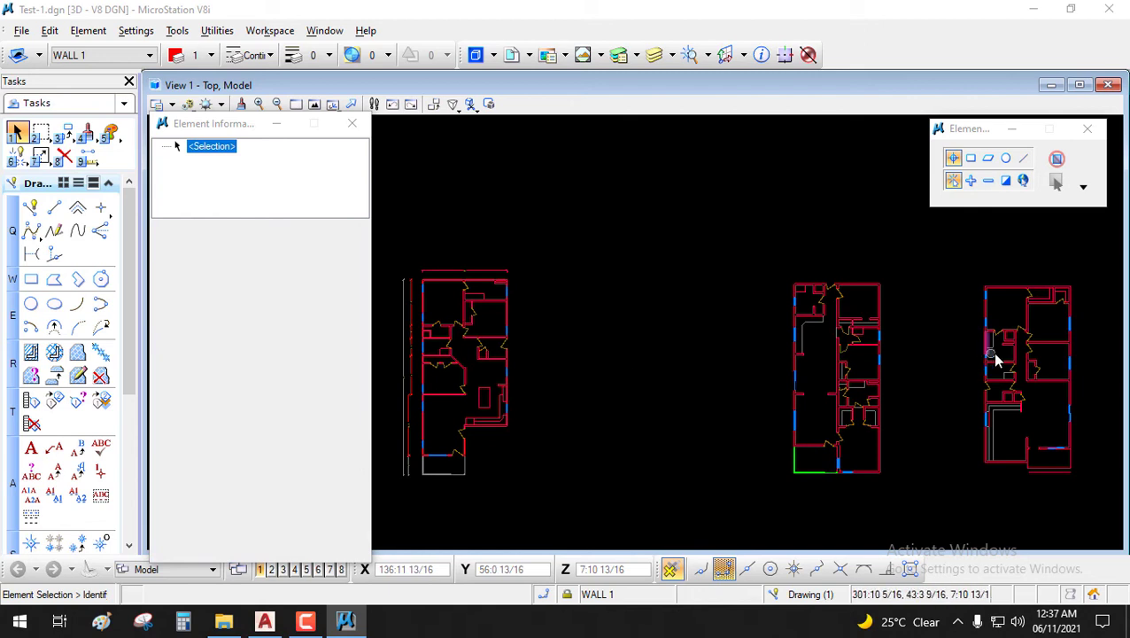
pyautogui.moveTo(993, 360); pyautogui.dragTo(254, 372, button='middle')
pyautogui.rightClick(648, 348)
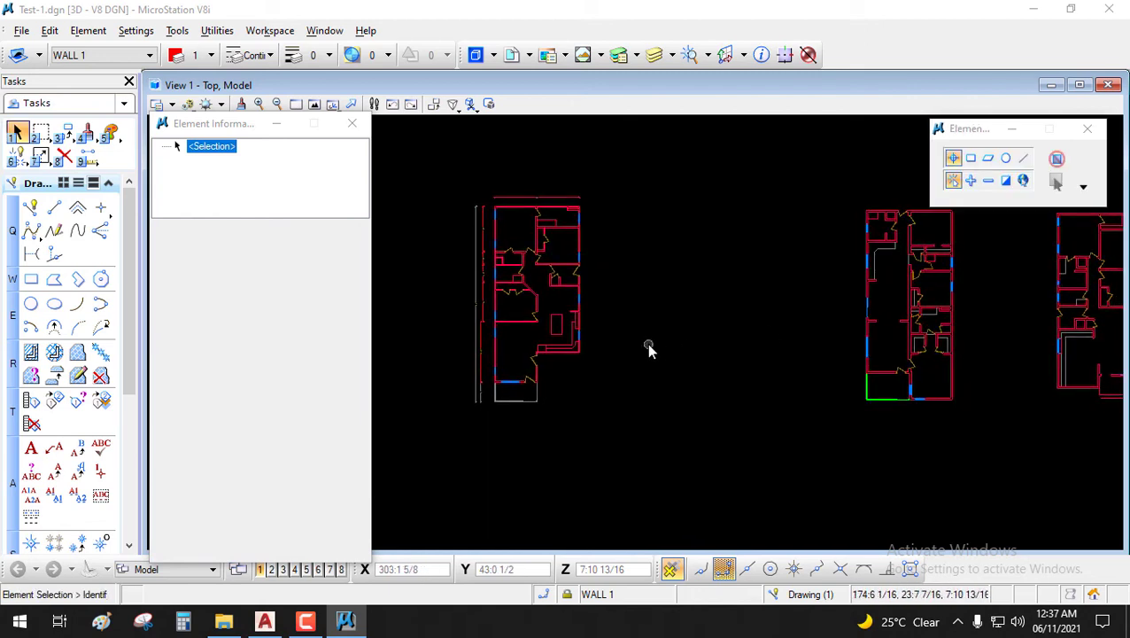
pyautogui.scroll(-2, 648, 345)
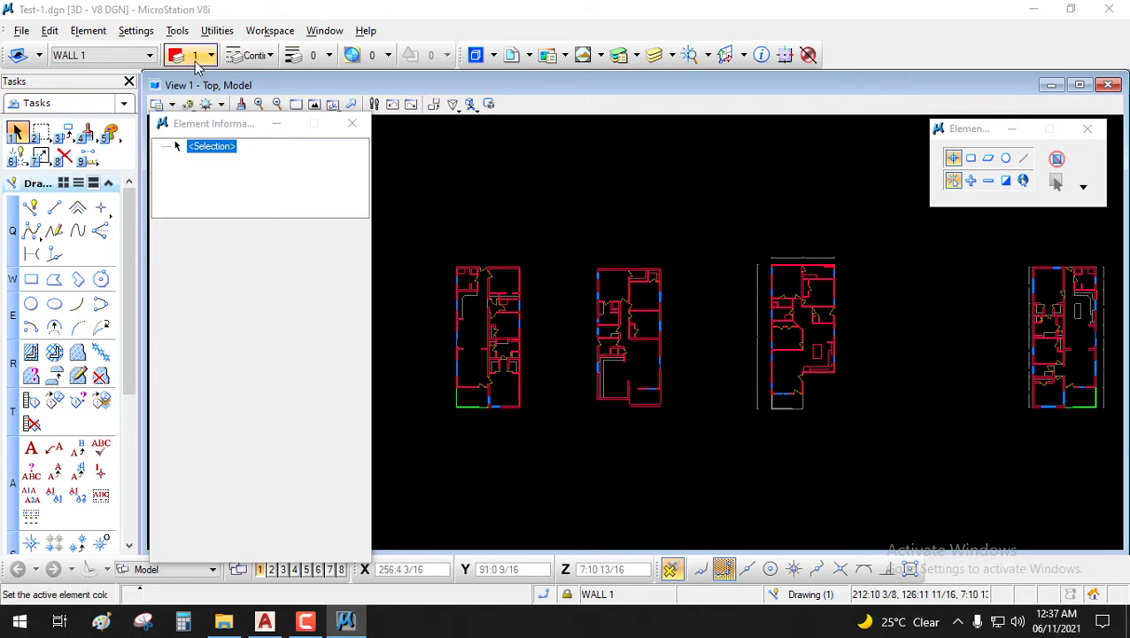
# Open the Batch Converter and add the active file Test-1.dgn as a conversion task.
pyautogui.click(218, 30)
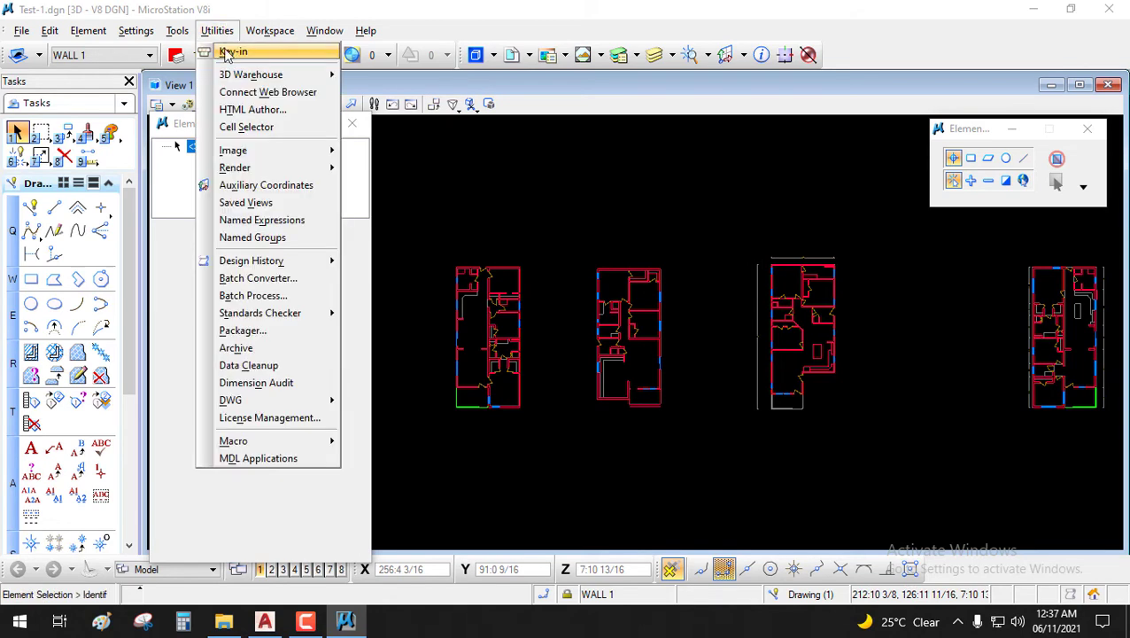
pyautogui.click(293, 280)
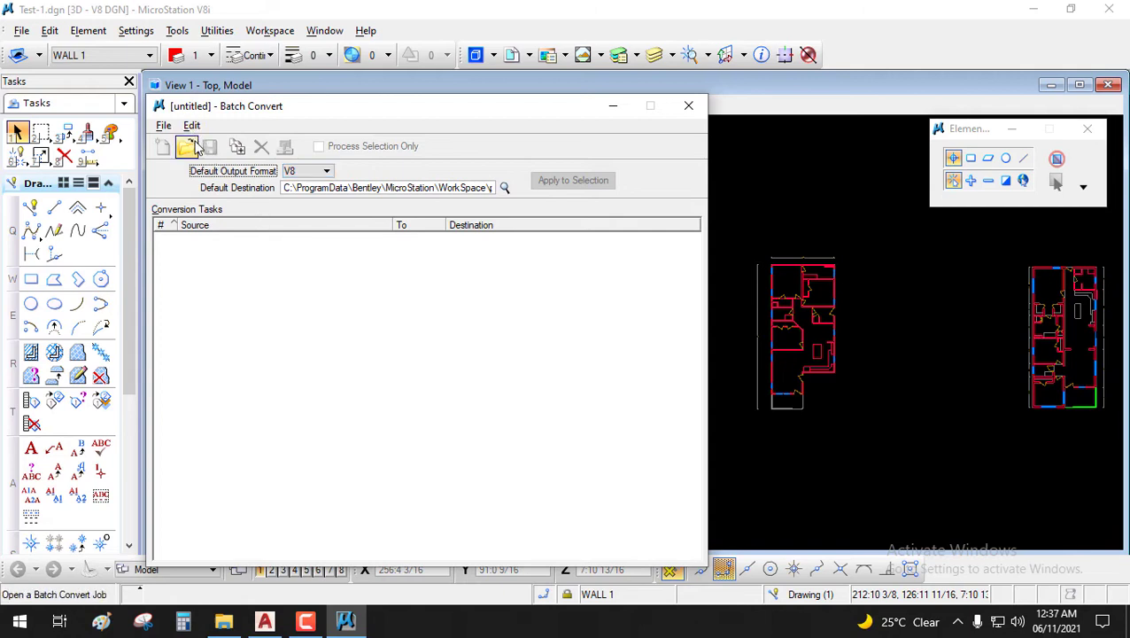
pyautogui.click(168, 127)
pyautogui.moveTo(188, 129)
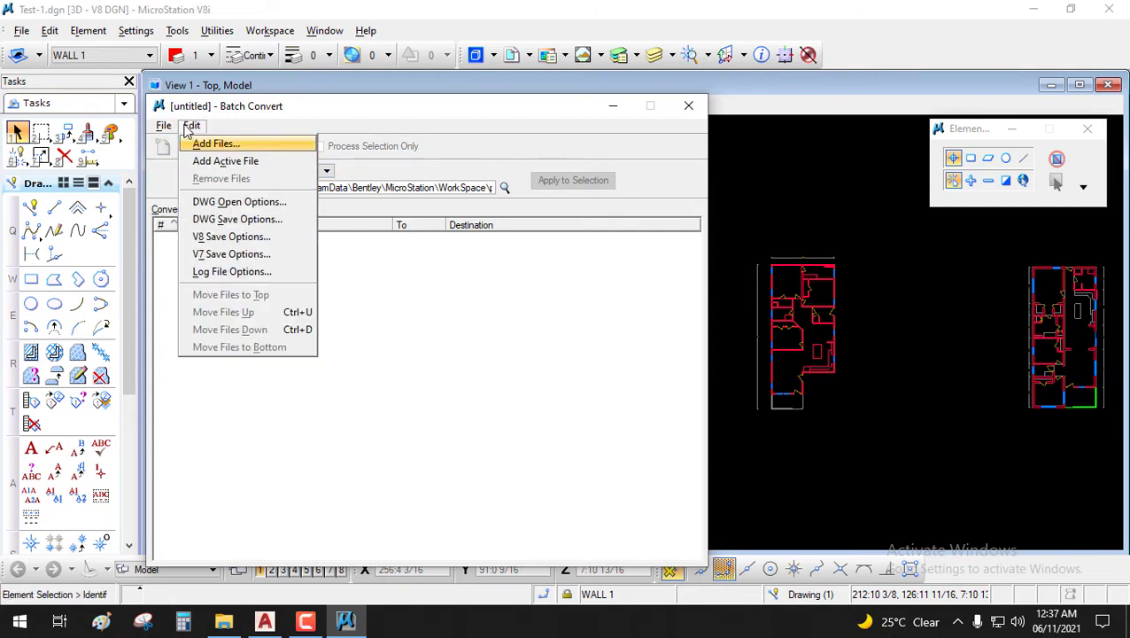
pyautogui.click(222, 163)
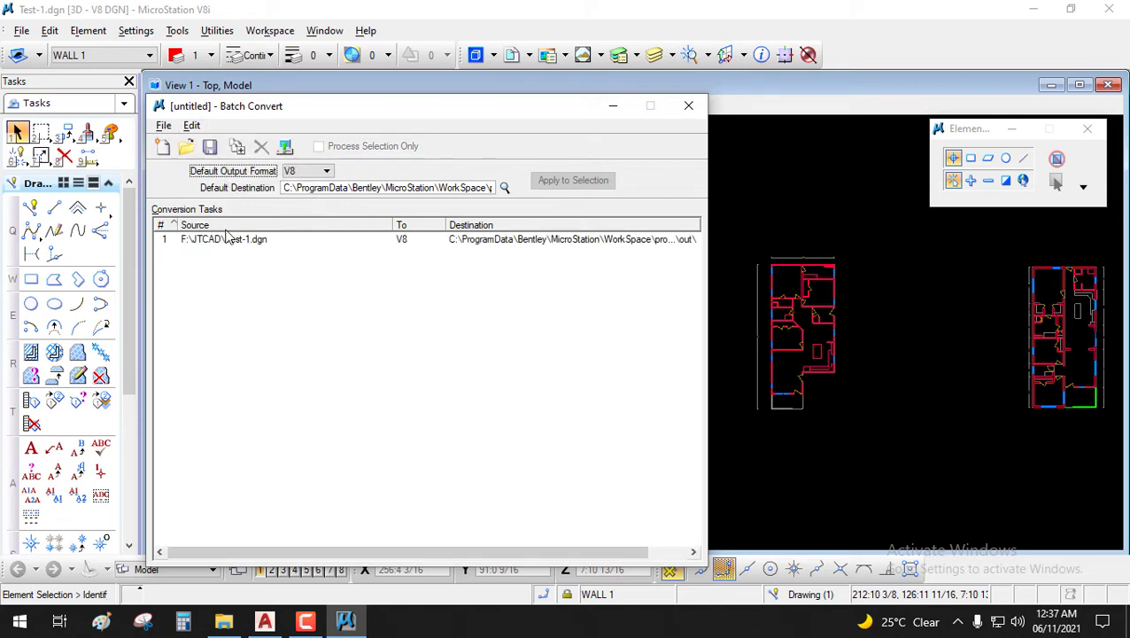
pyautogui.click(235, 244)
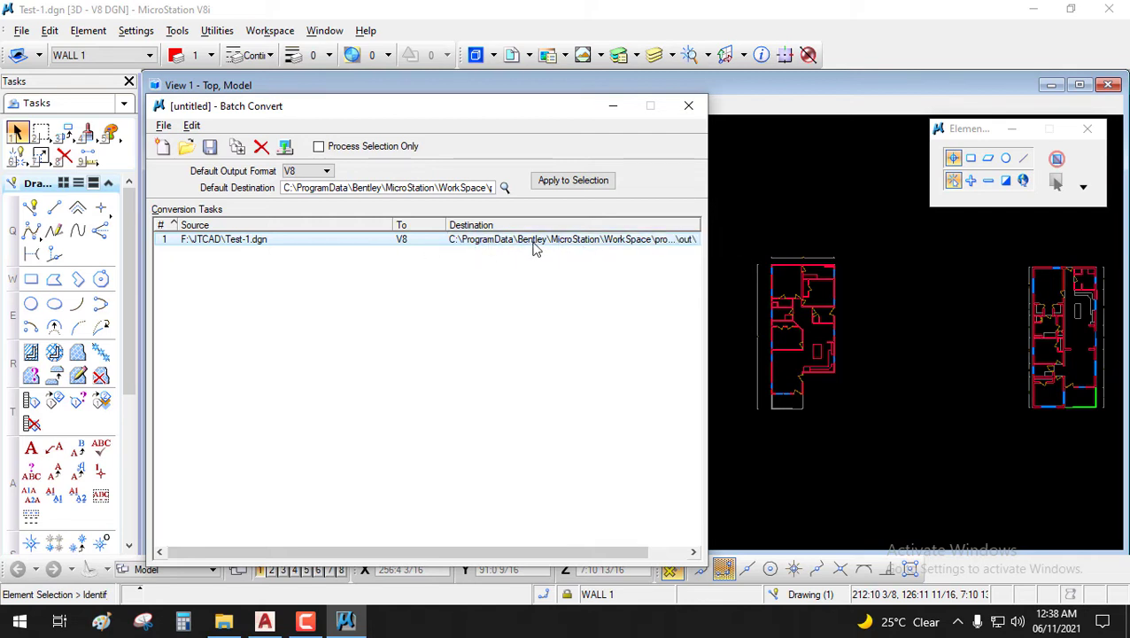
# Open DWG Save Options, review DWG version, level display and units, and expand References.
pyautogui.click(192, 128)
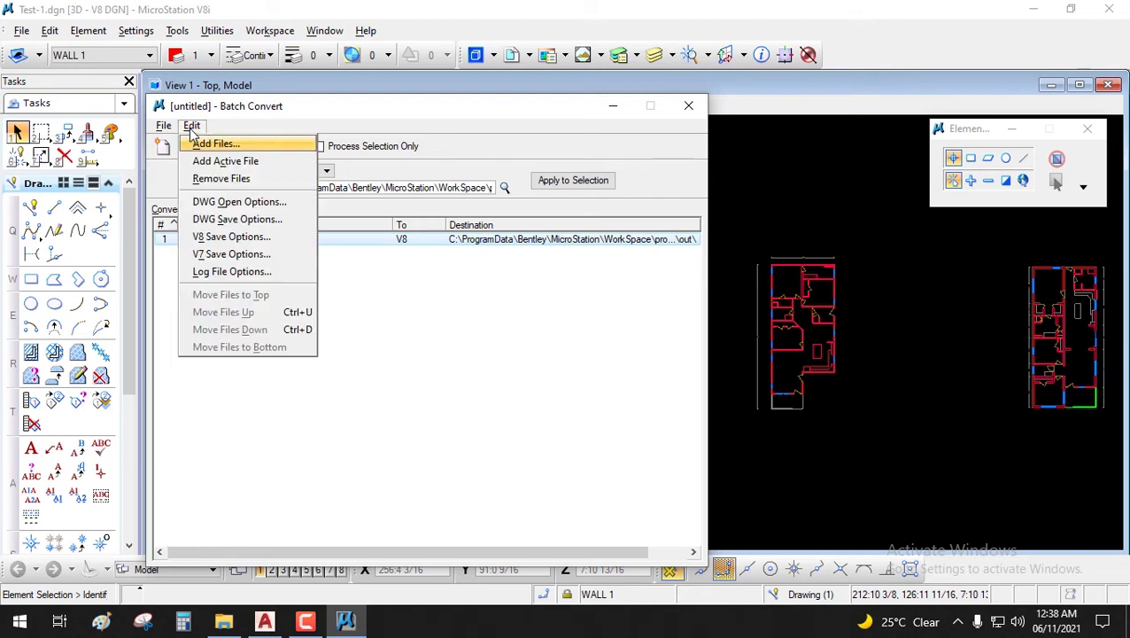
pyautogui.click(238, 221)
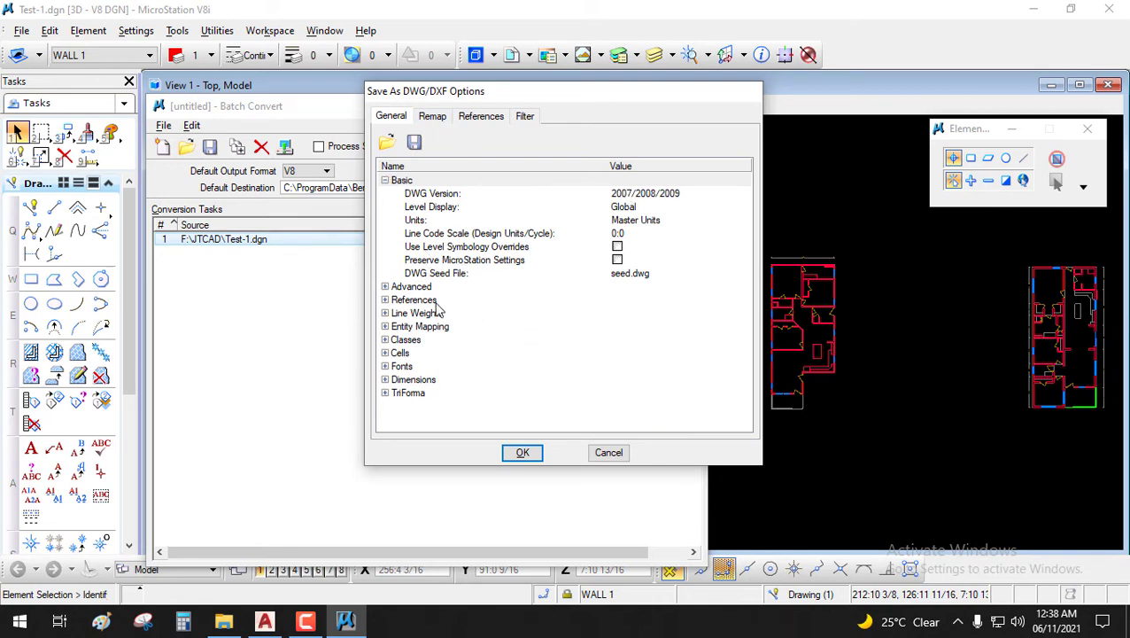
pyautogui.click(447, 204)
pyautogui.click(448, 196)
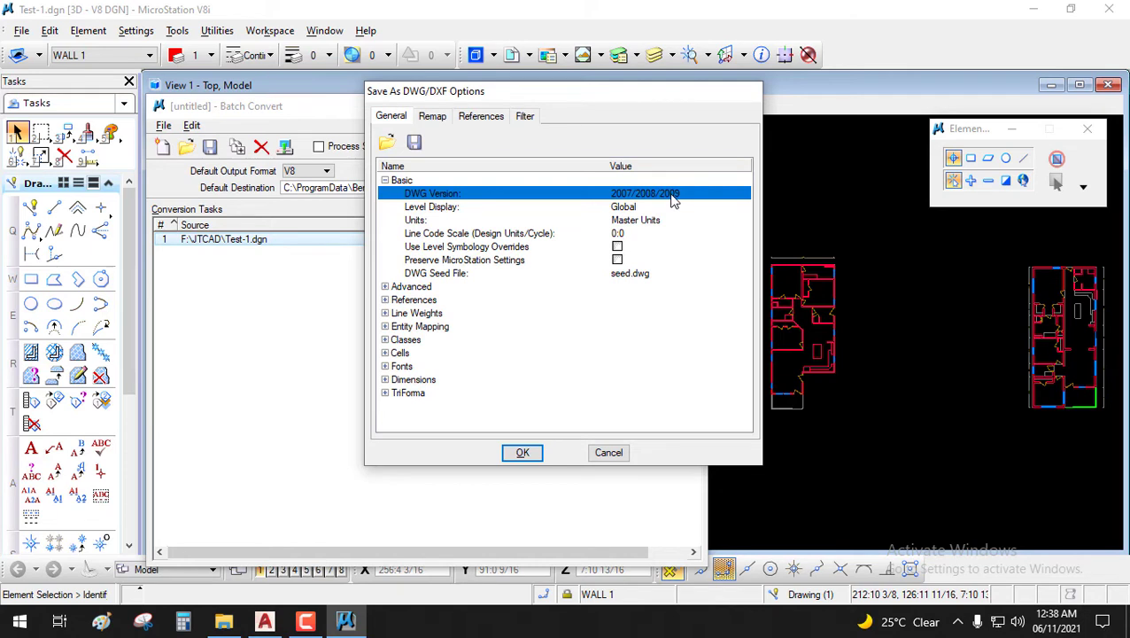
pyautogui.click(452, 207)
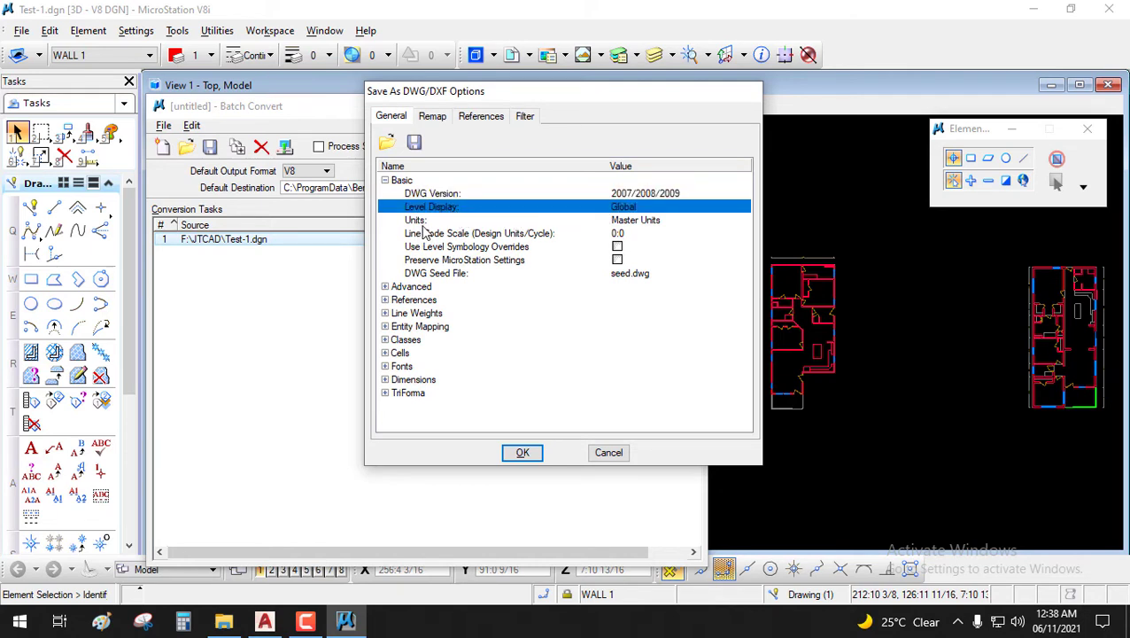
pyautogui.click(424, 221)
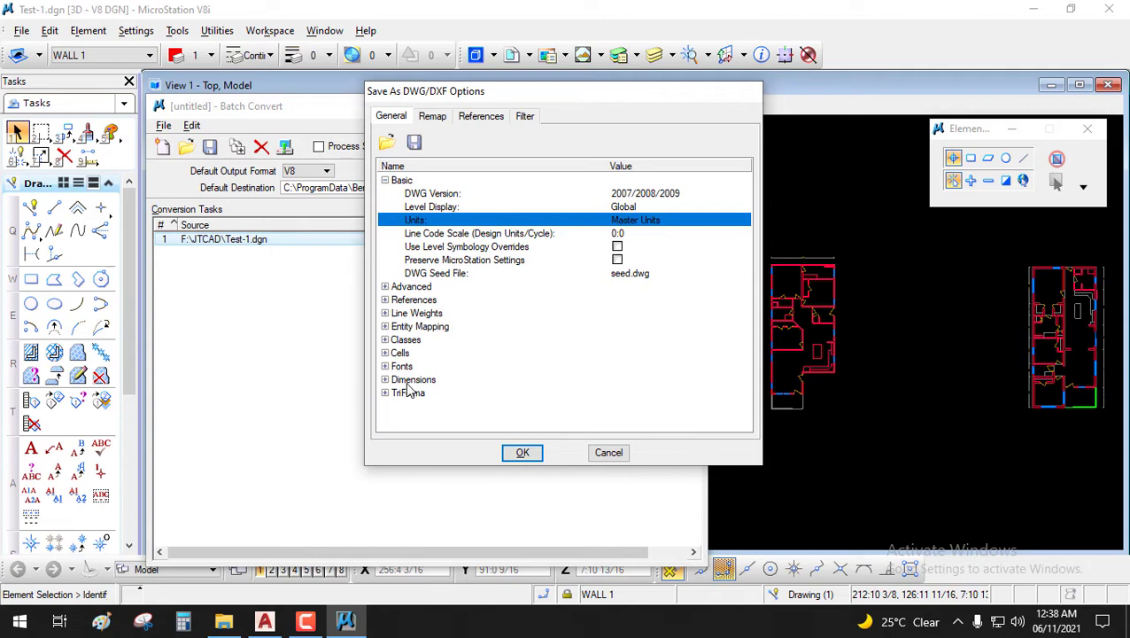
pyautogui.click(386, 300)
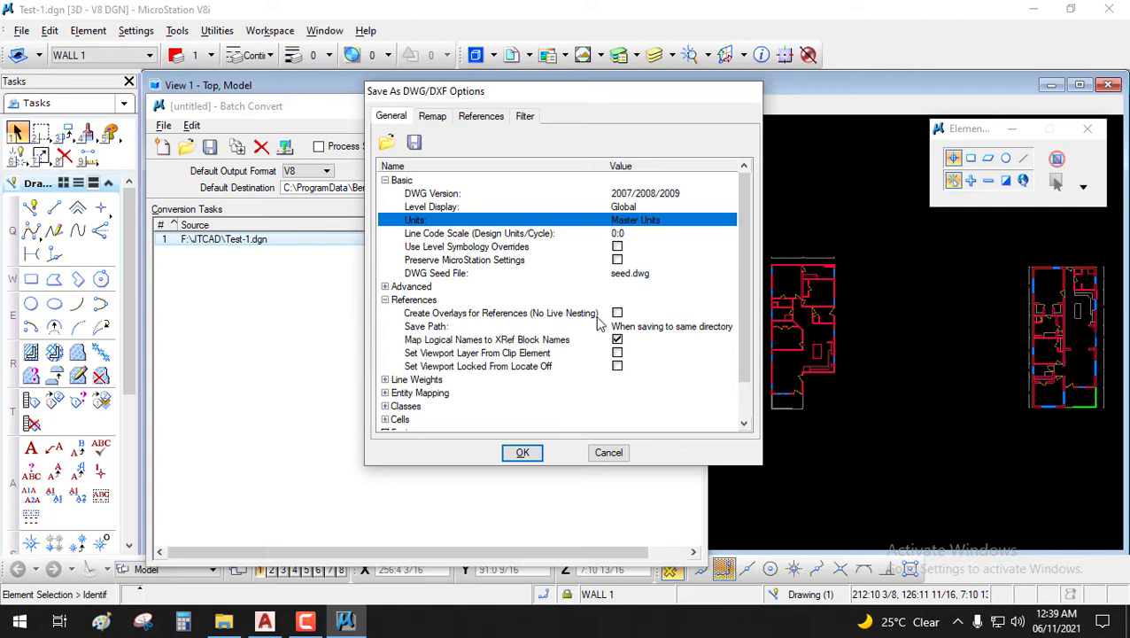
# Set Self Attachments to Merge on the References page and confirm the DWG/DXF options.
pyautogui.click(481, 119)
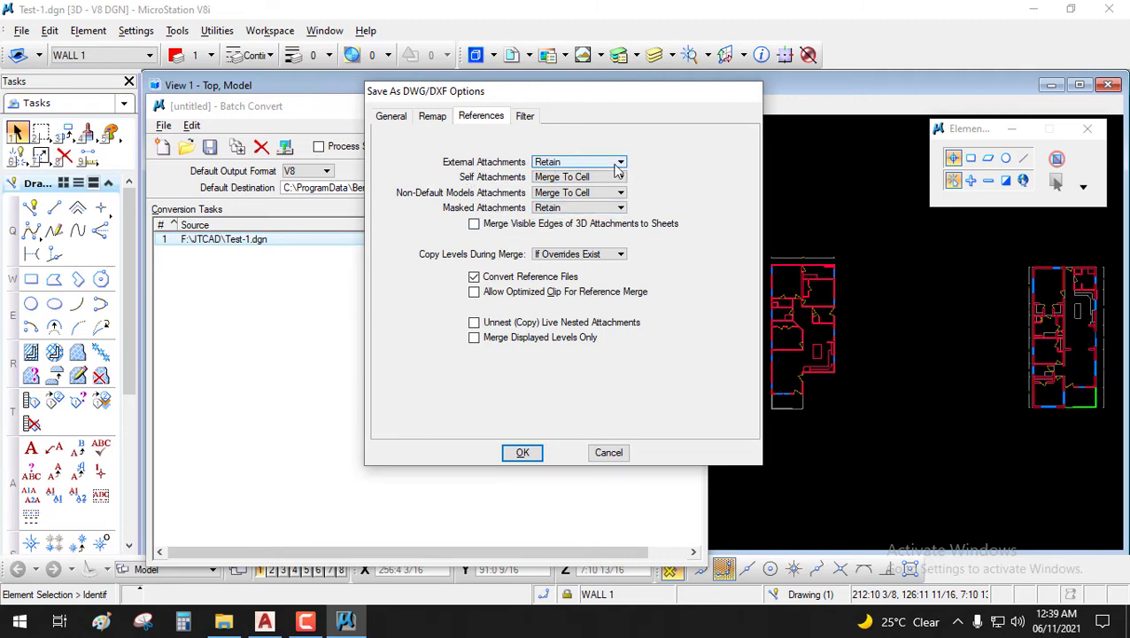
pyautogui.click(561, 178)
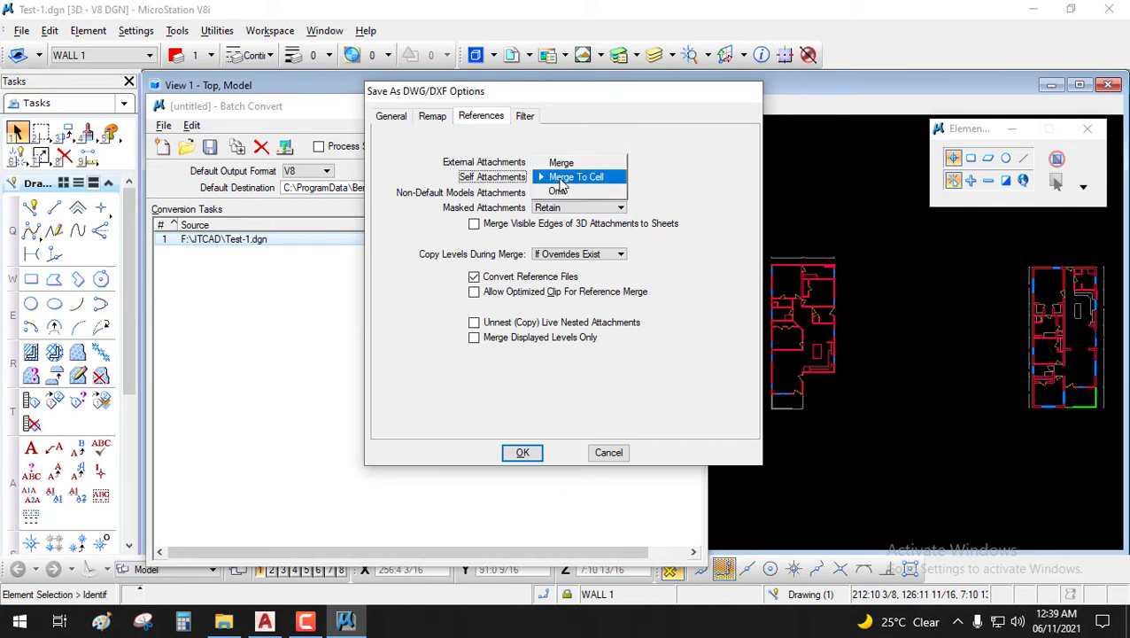
pyautogui.click(572, 166)
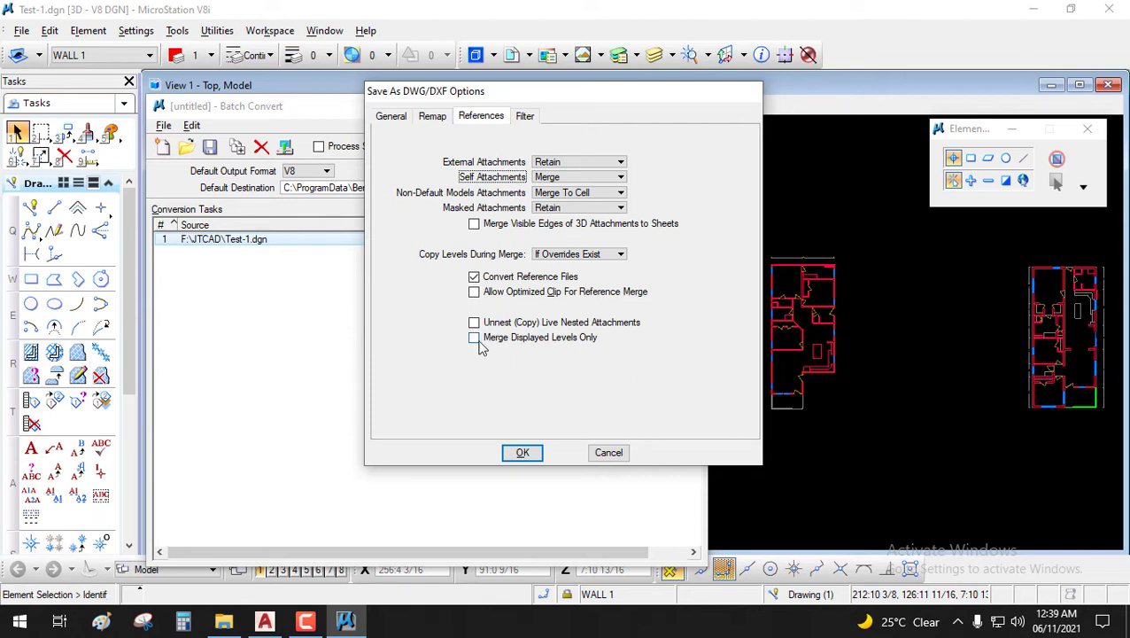
pyautogui.click(523, 453)
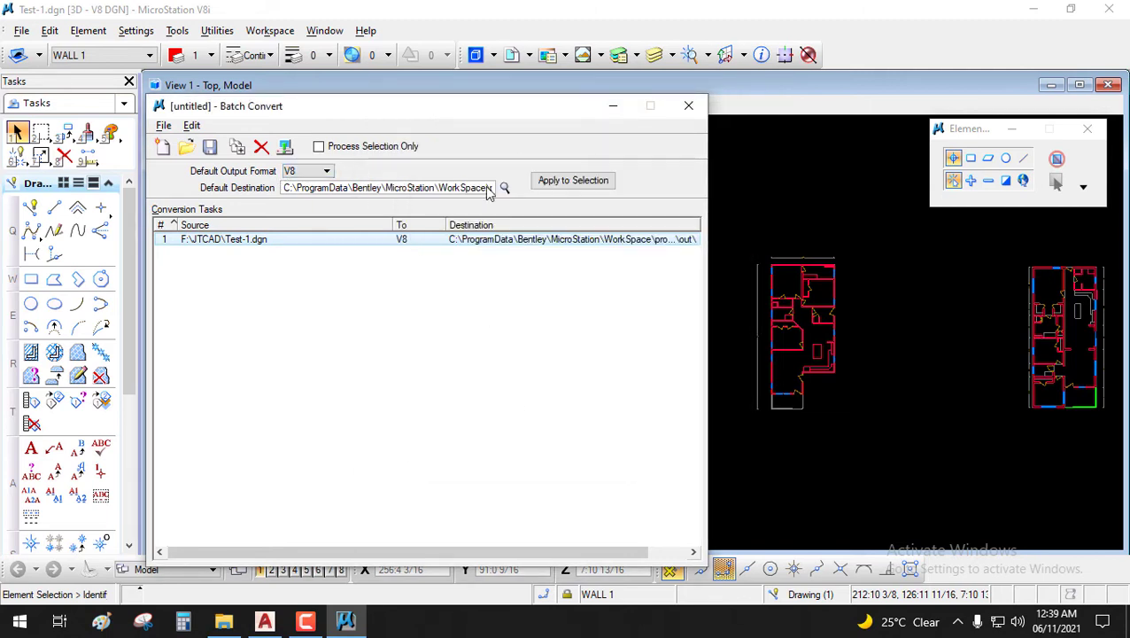
# Change the Batch Convert default output format from V8 to DWG.
pyautogui.click(313, 173)
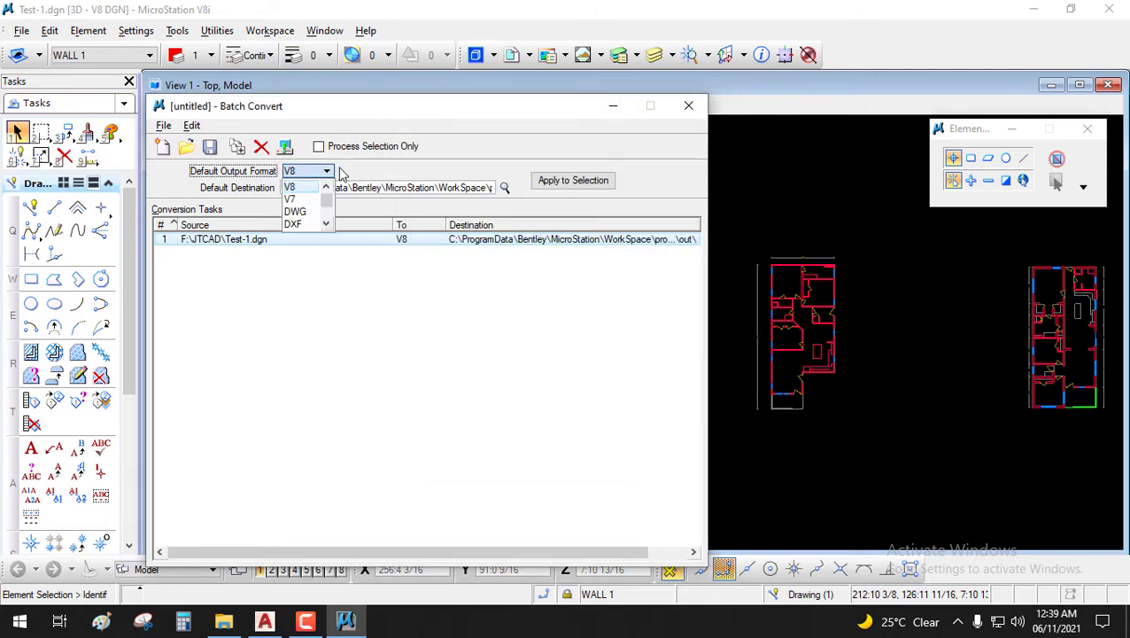
pyautogui.click(314, 214)
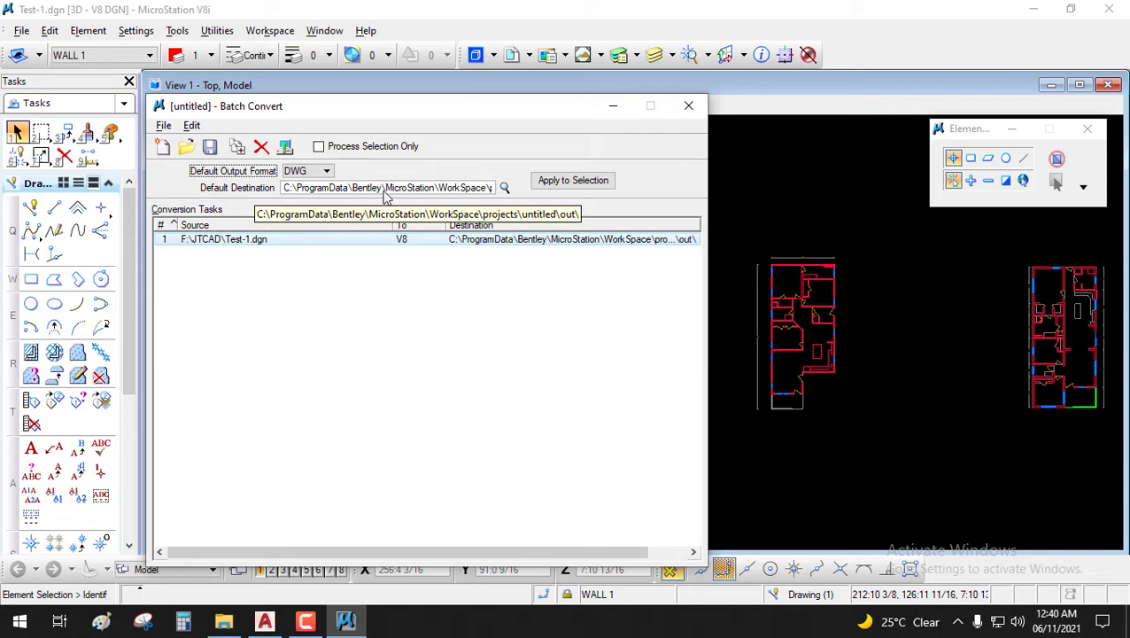
# Browse for the default destination and choose the JTCAD folder on New Volume (F:).
pyautogui.click(506, 190)
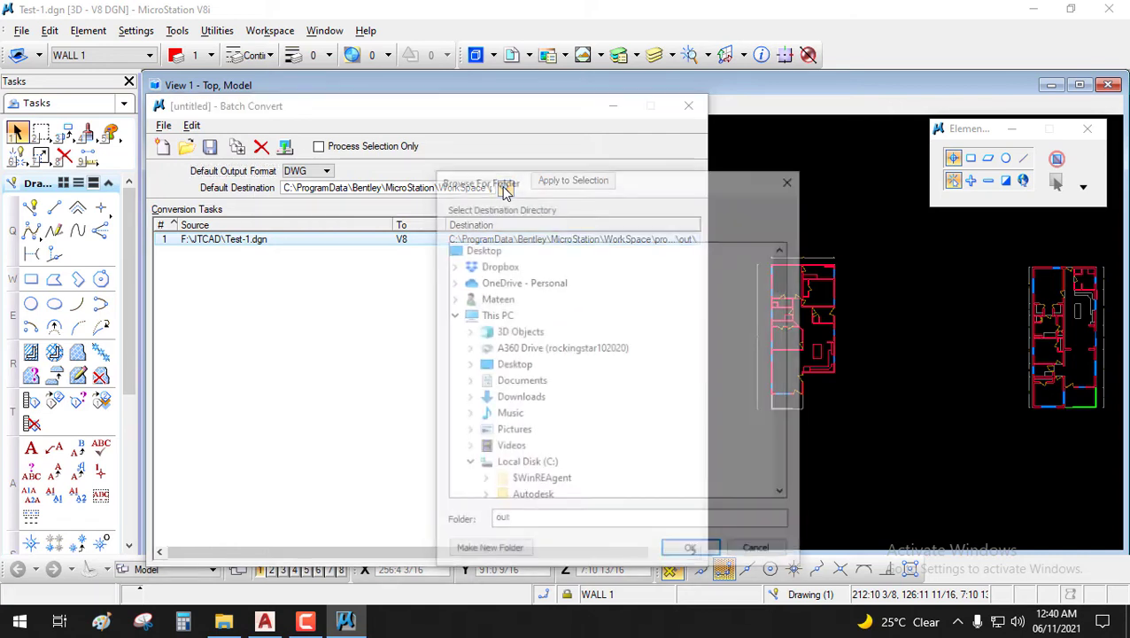
pyautogui.click(470, 464)
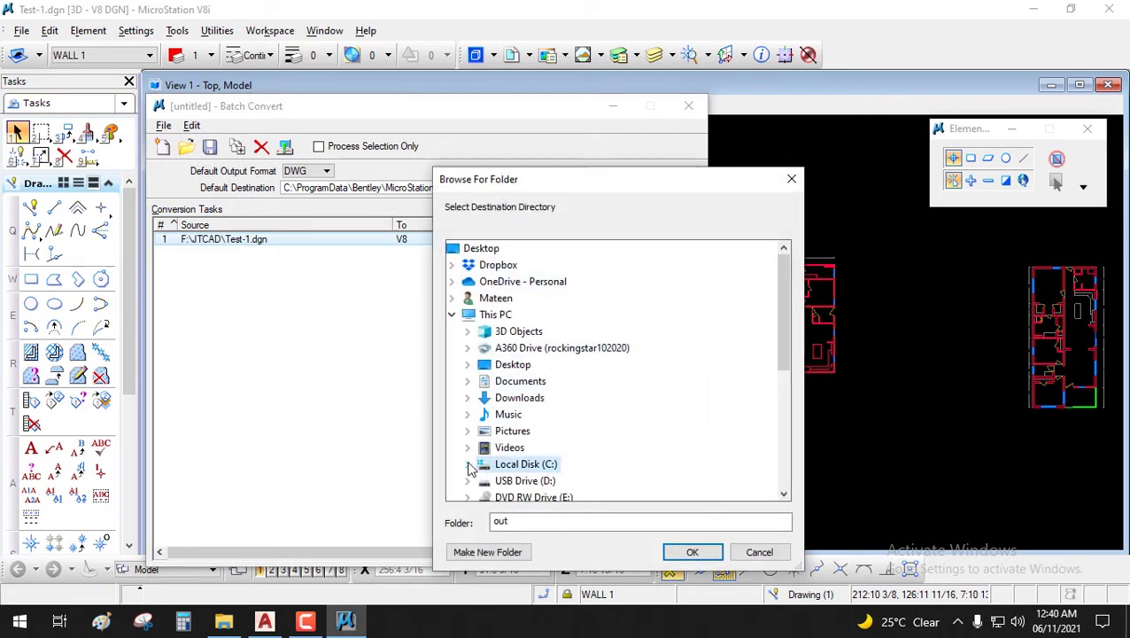
pyautogui.scroll(-3, 636, 390)
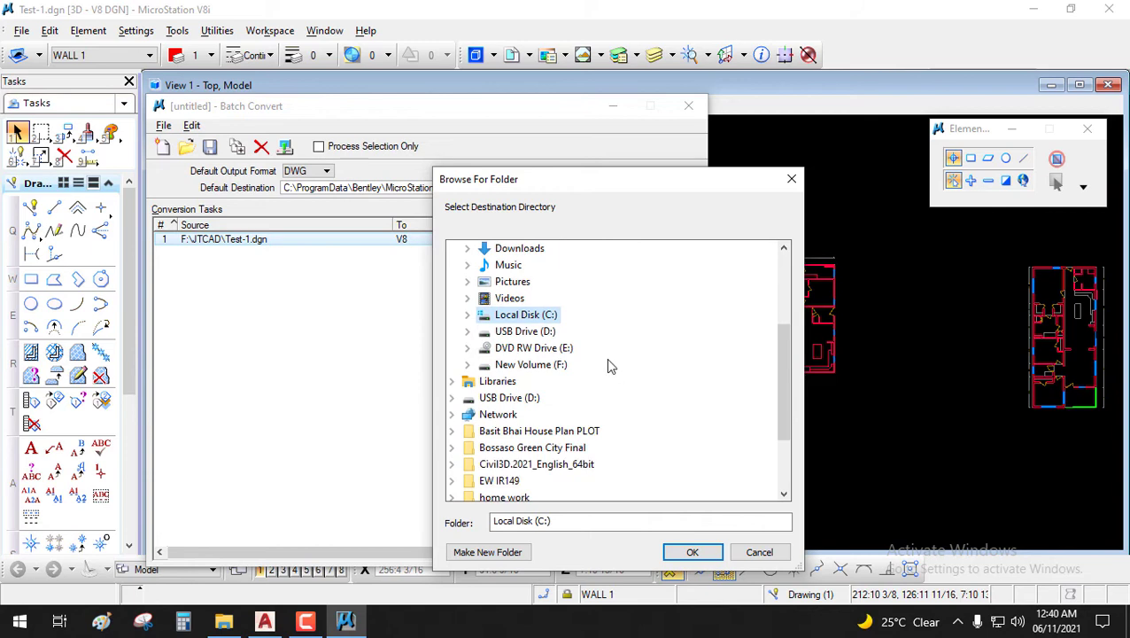
pyautogui.click(467, 364)
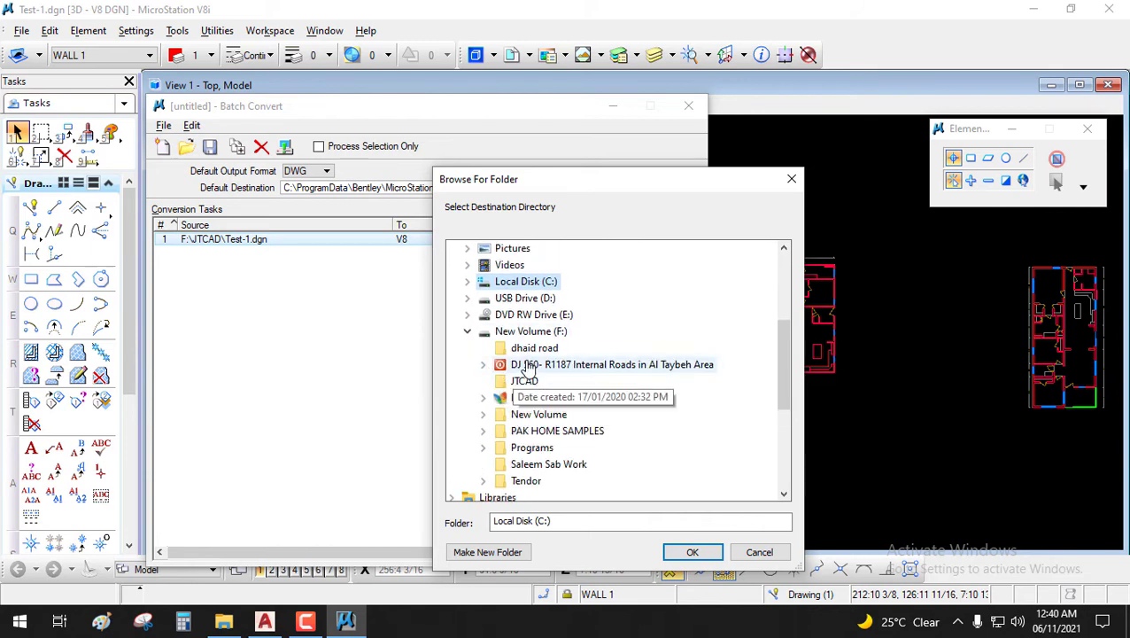
pyautogui.click(524, 381)
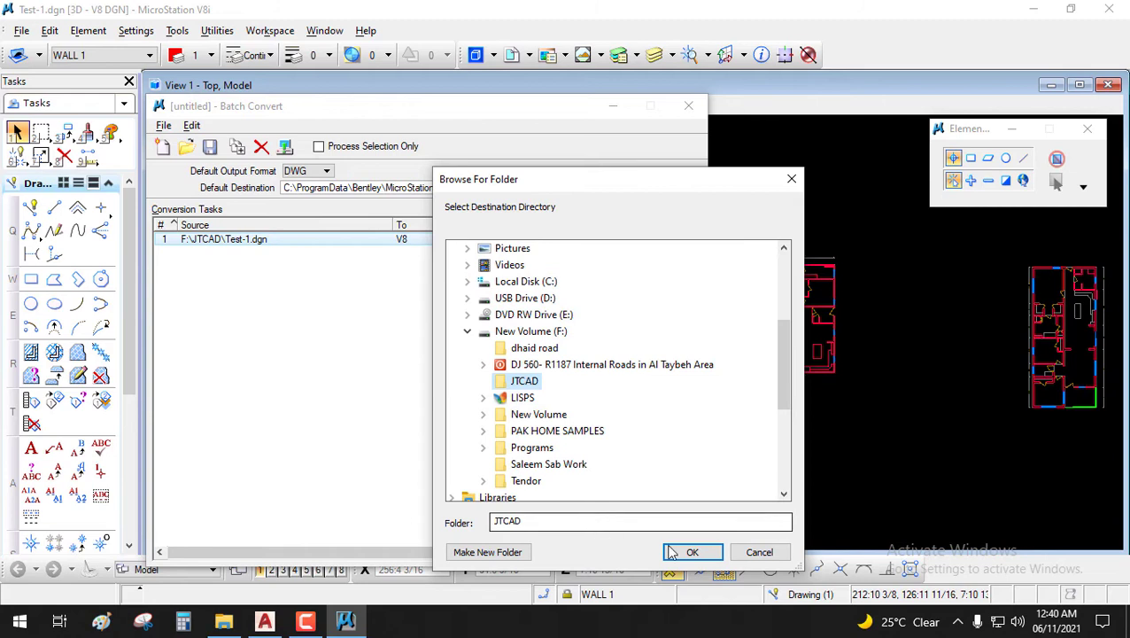
# Make F:\JTCAD\ the default destination and apply DWG output and that destination to Test-1.dgn.
pyautogui.click(698, 552)
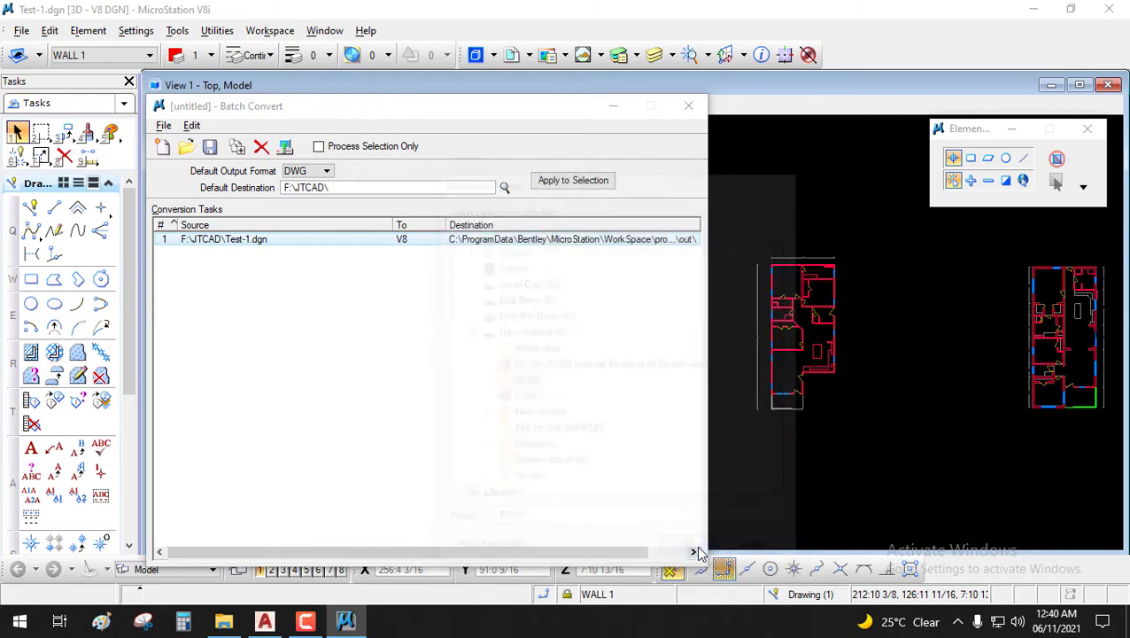
pyautogui.click(363, 187)
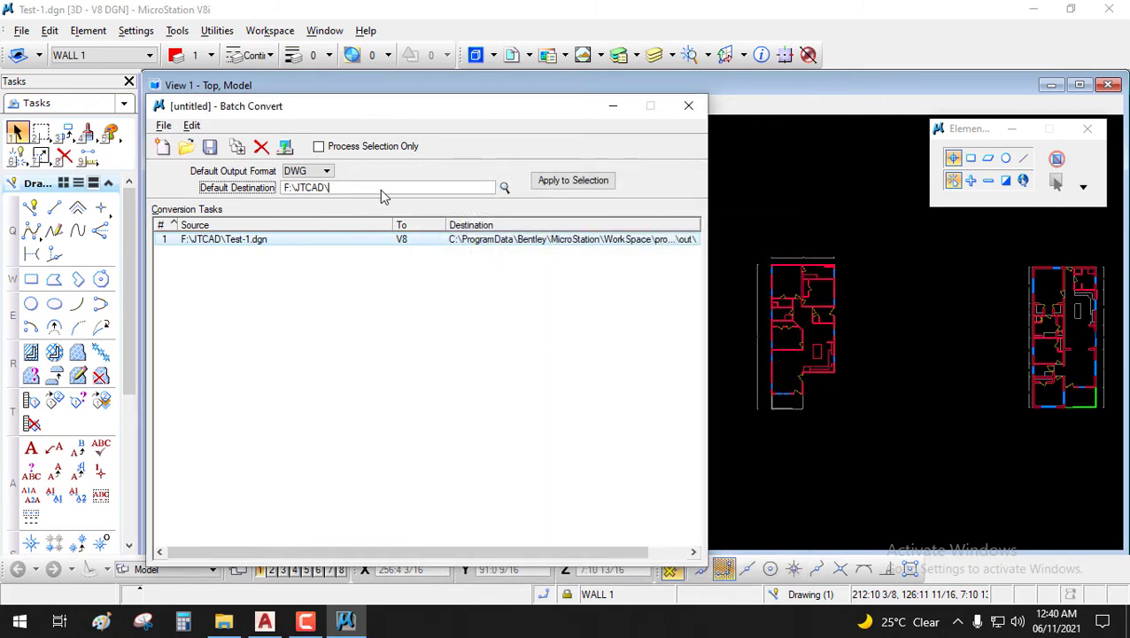
pyautogui.click(573, 180)
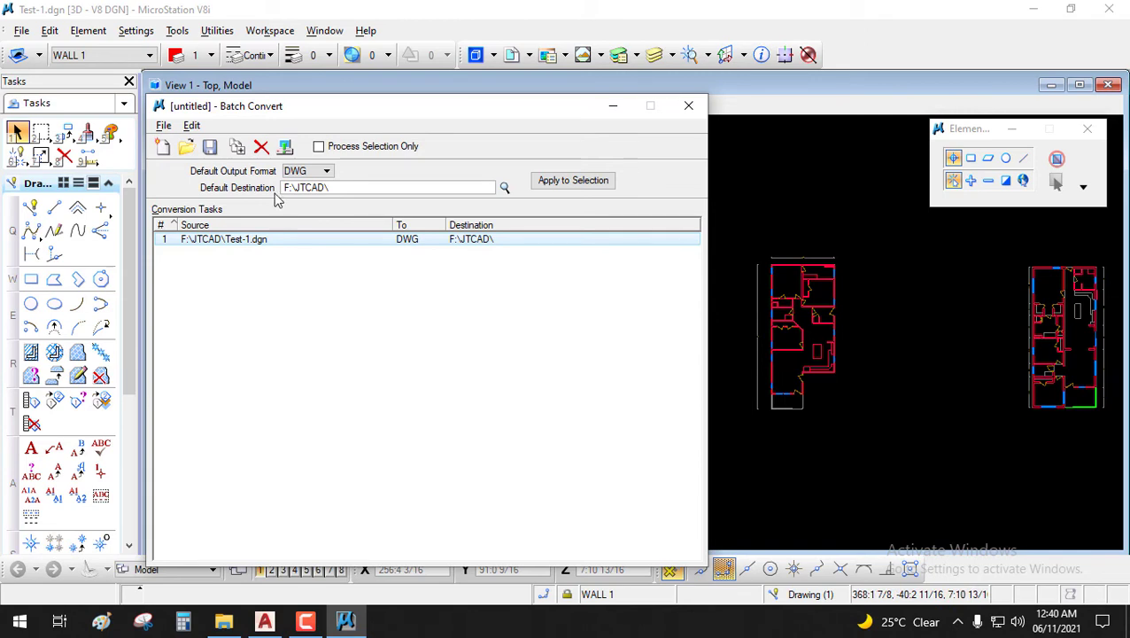
pyautogui.click(238, 147)
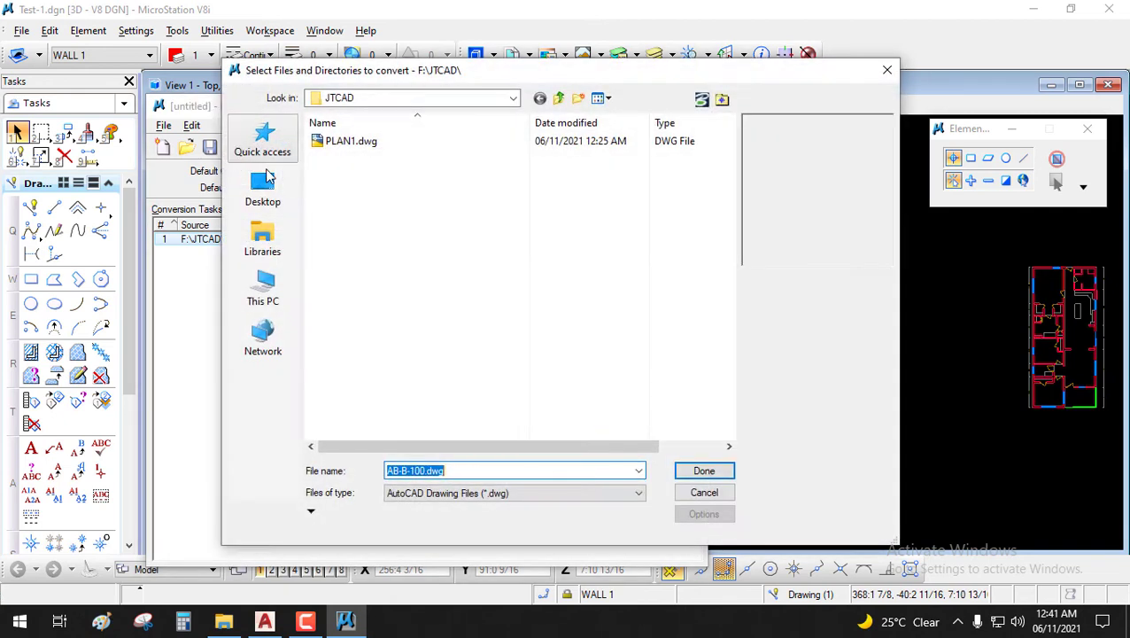
pyautogui.click(704, 493)
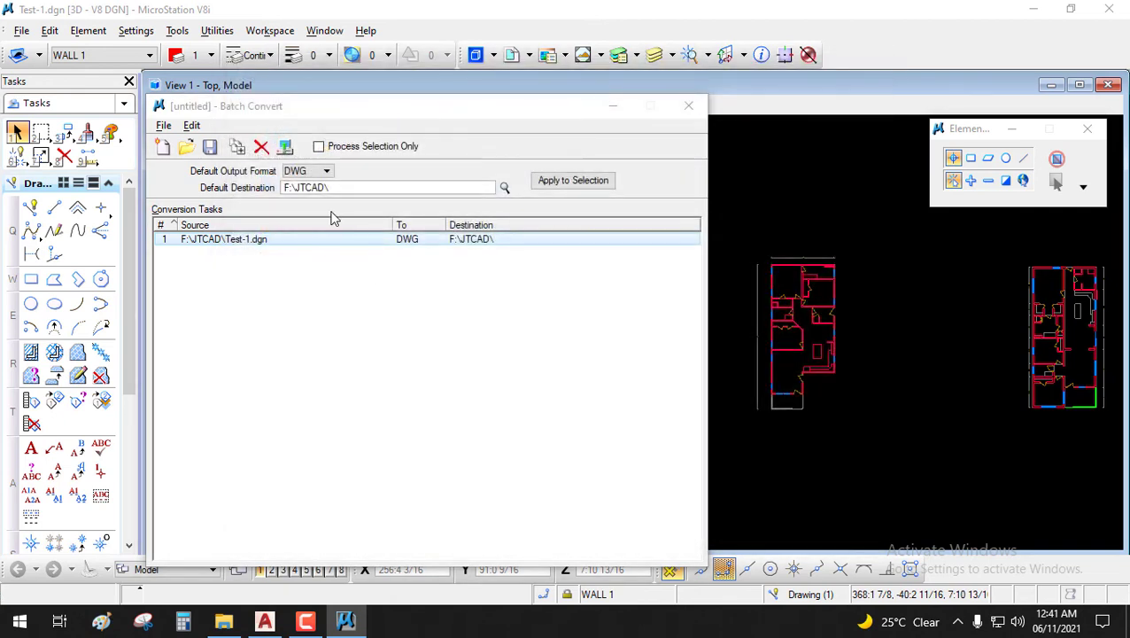
# Process the batch job, converting Test-1.dgn into F:\JTCAD\Test-1.dwg.
pyautogui.click(285, 146)
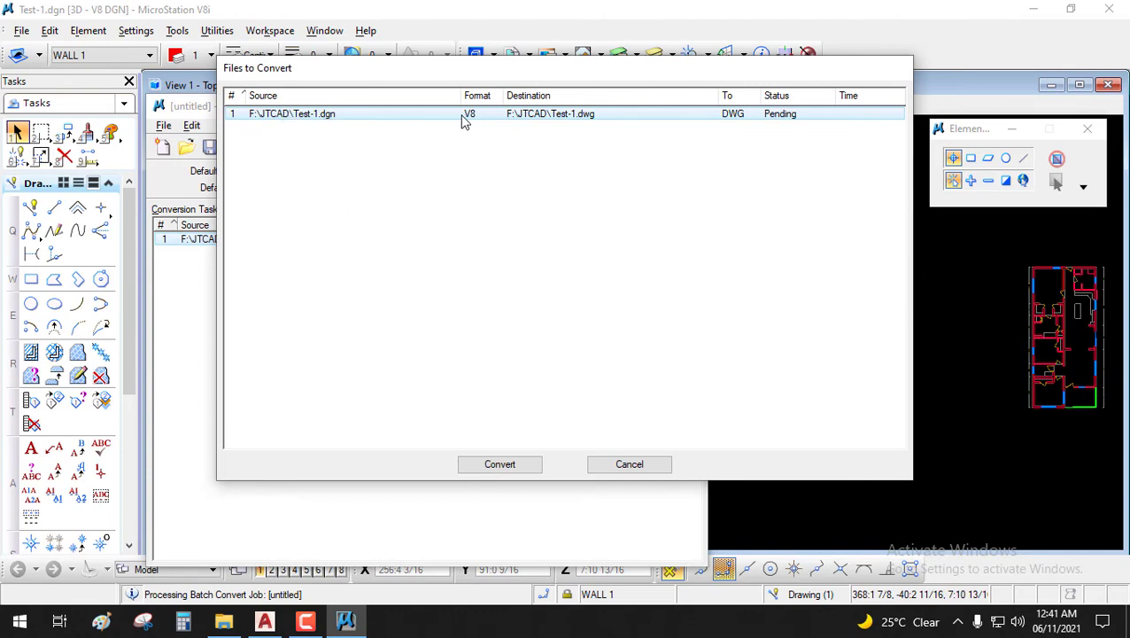
pyautogui.moveTo(505, 74); pyautogui.dragTo(476, 100)
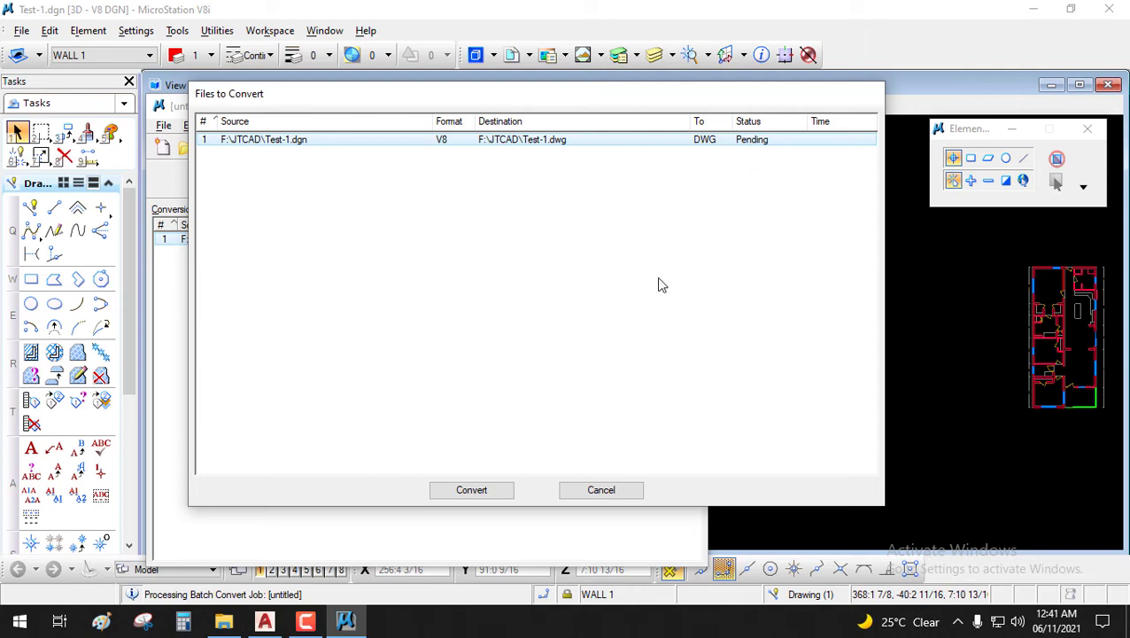
pyautogui.click(470, 494)
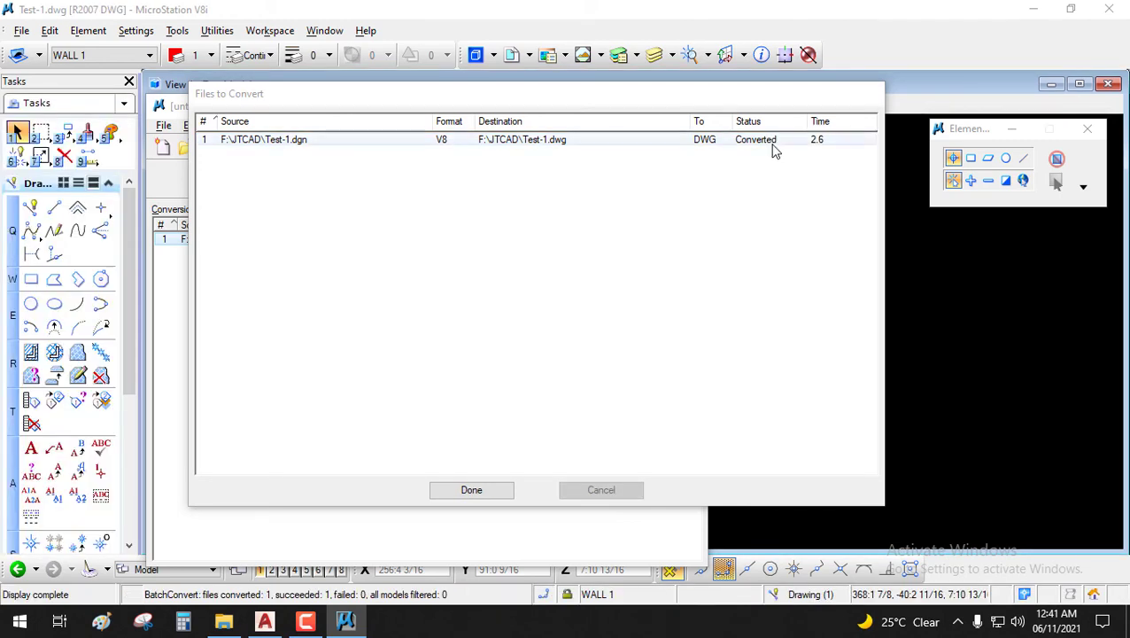
pyautogui.click(471, 491)
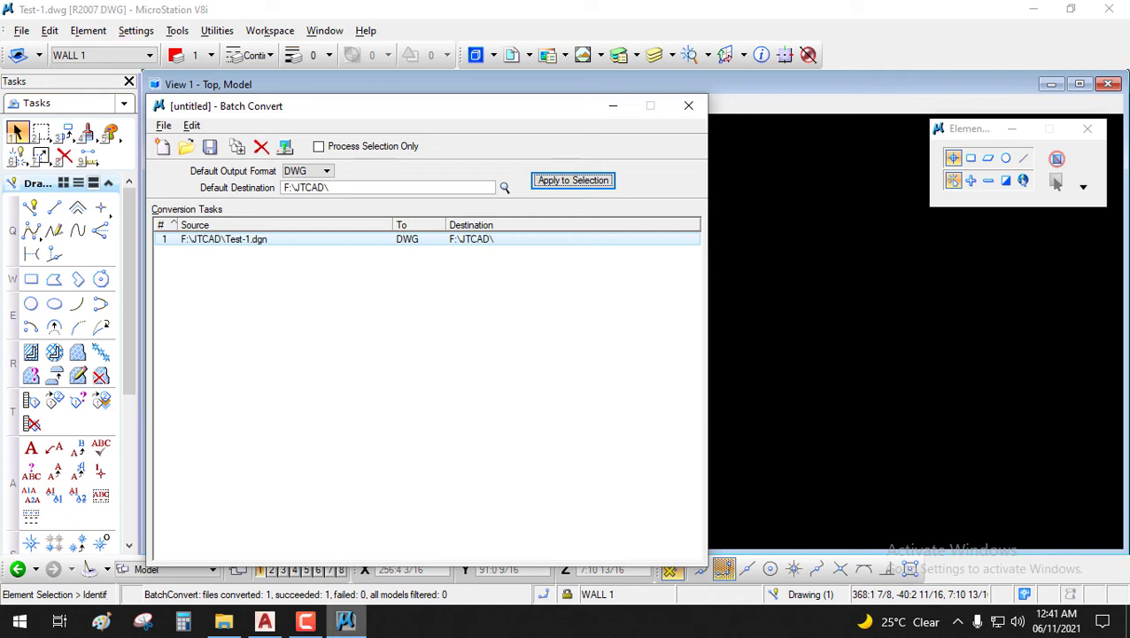
# Check F:\JTCAD in File Explorer and preview the new 882 KB Test-1.dwg.
pyautogui.click(224, 621)
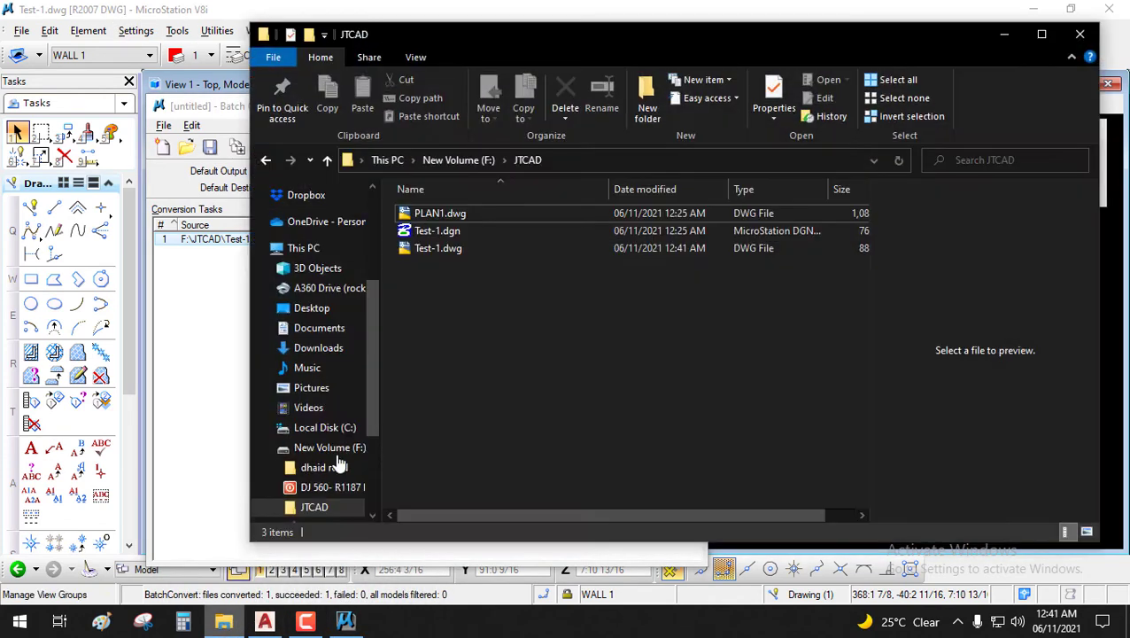
pyautogui.click(437, 251)
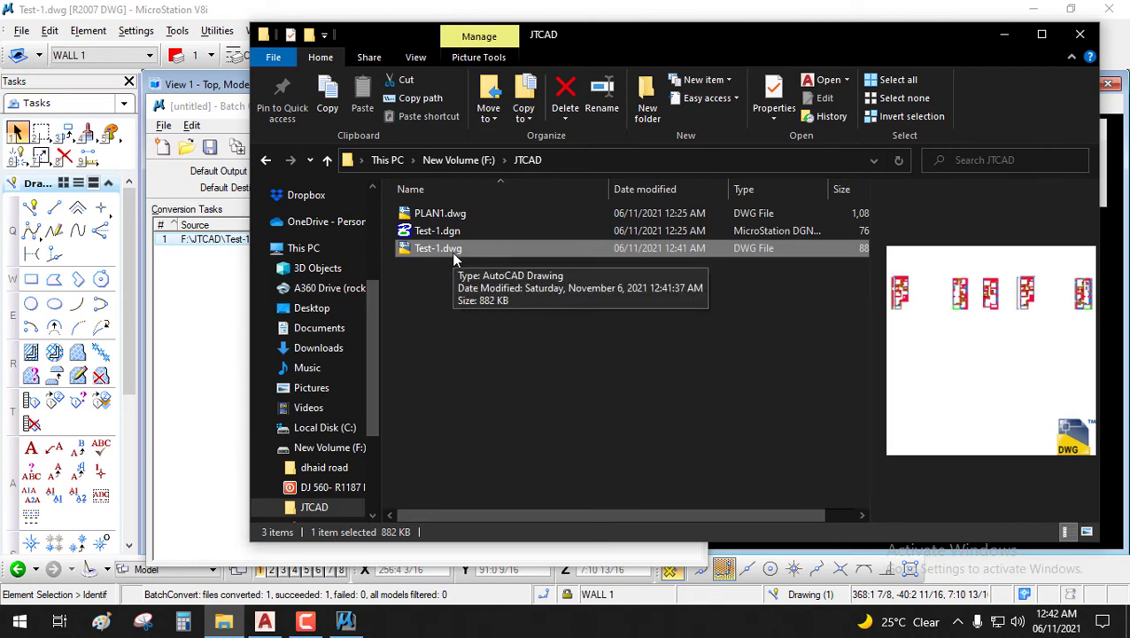
pyautogui.click(474, 338)
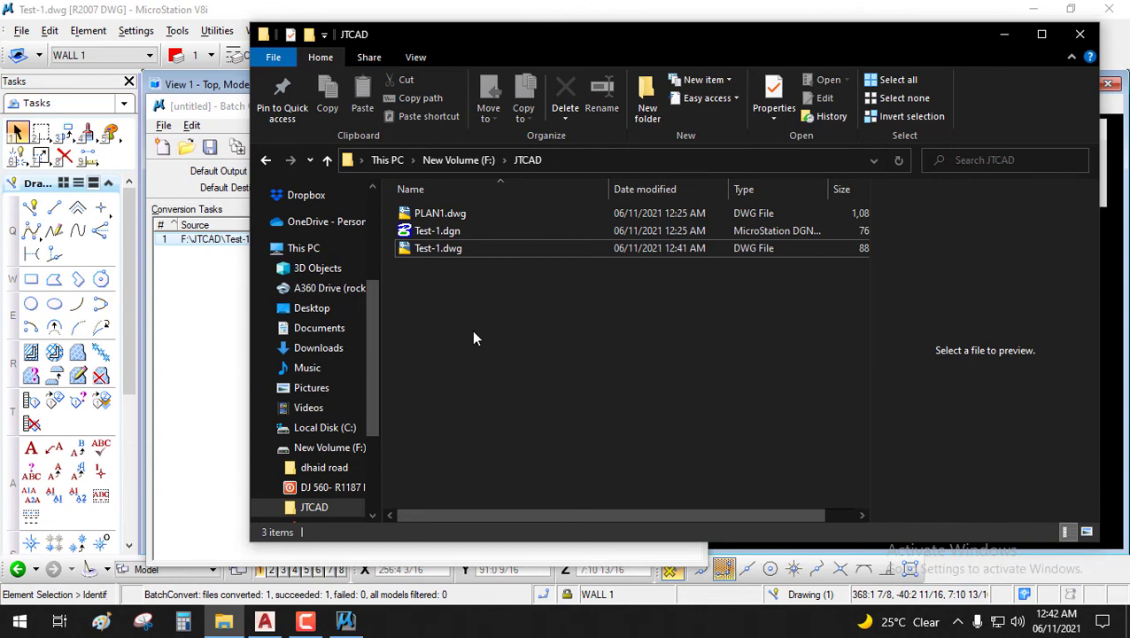
# Close the Batch Convert window without saving the untitled conversion job.
pyautogui.click(229, 304)
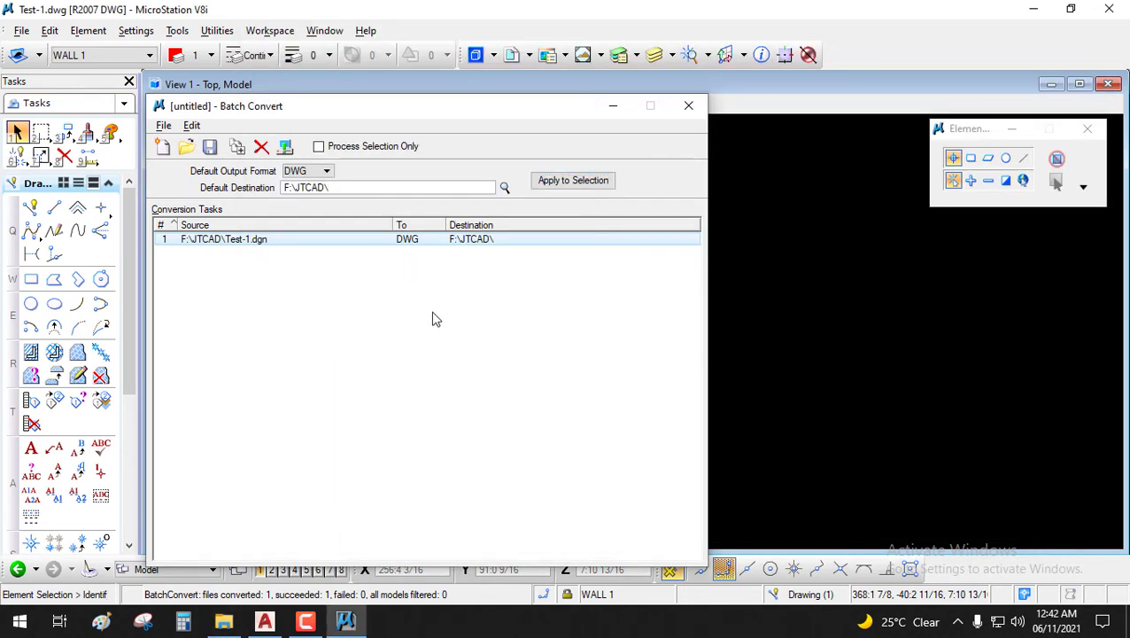
pyautogui.click(692, 107)
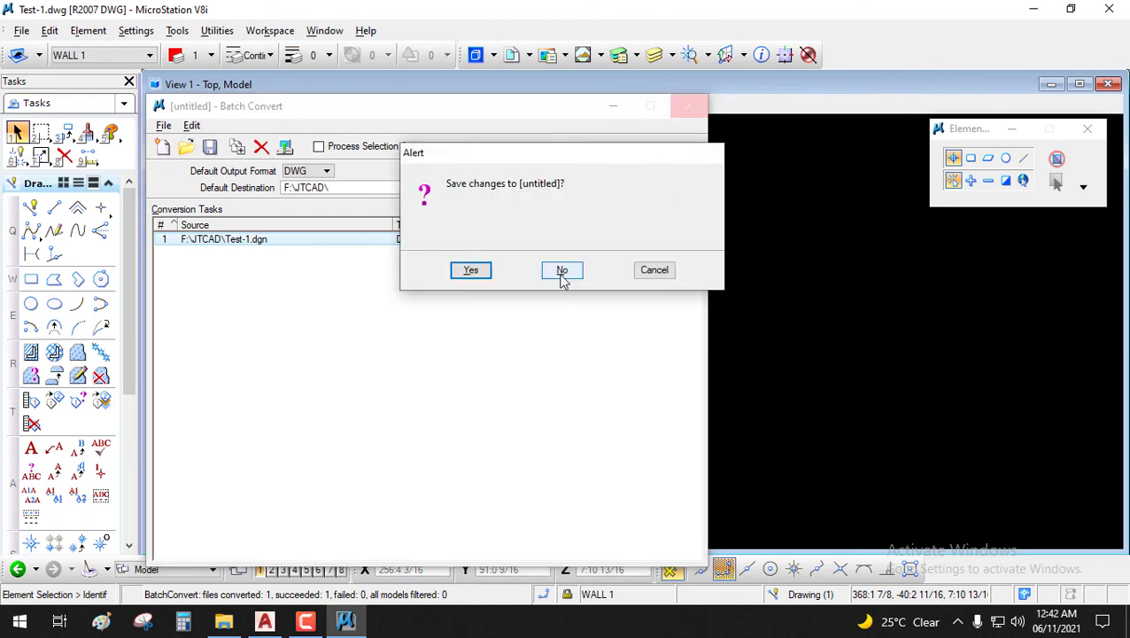
pyautogui.click(562, 273)
# Open Test-1.dgn from the F:\JTCAD folder.
pyautogui.click(22, 33)
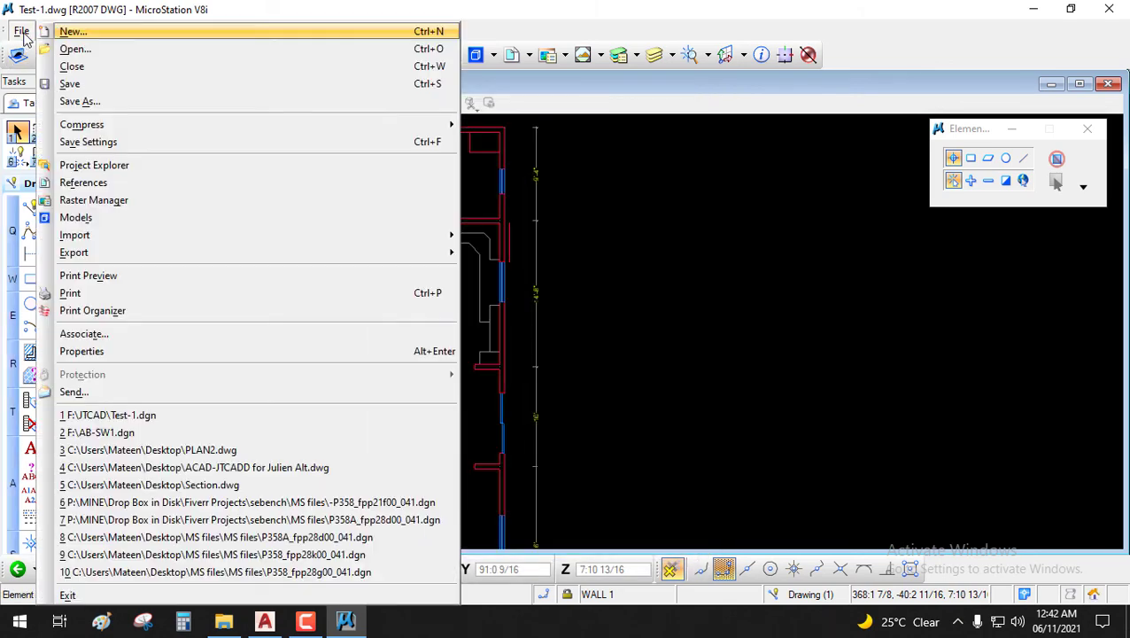
pyautogui.click(84, 53)
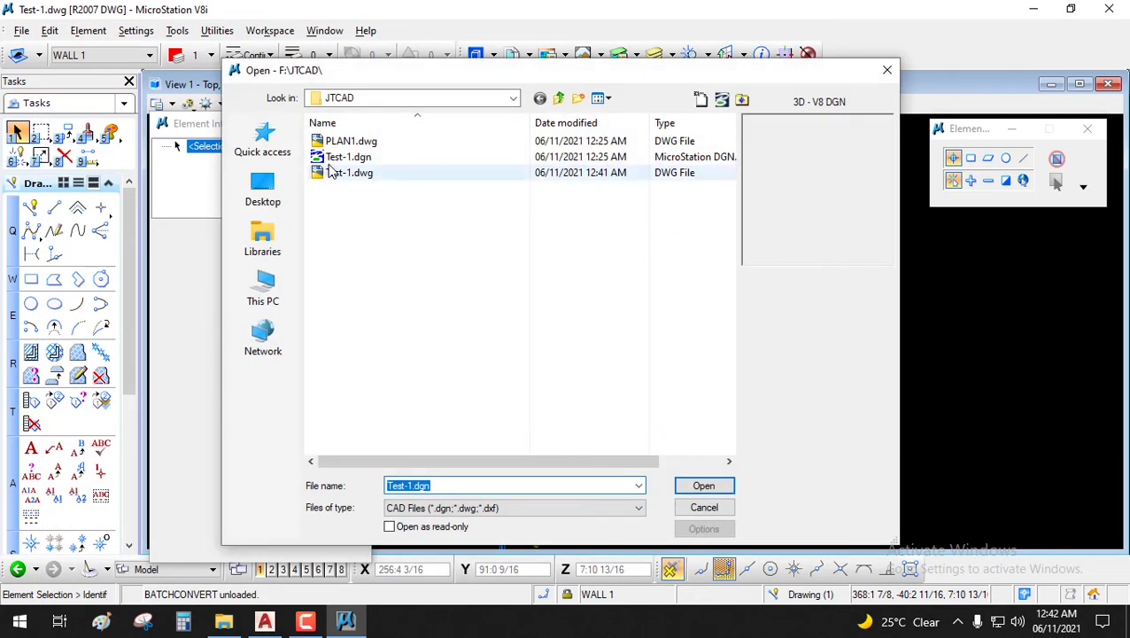
pyautogui.click(337, 160)
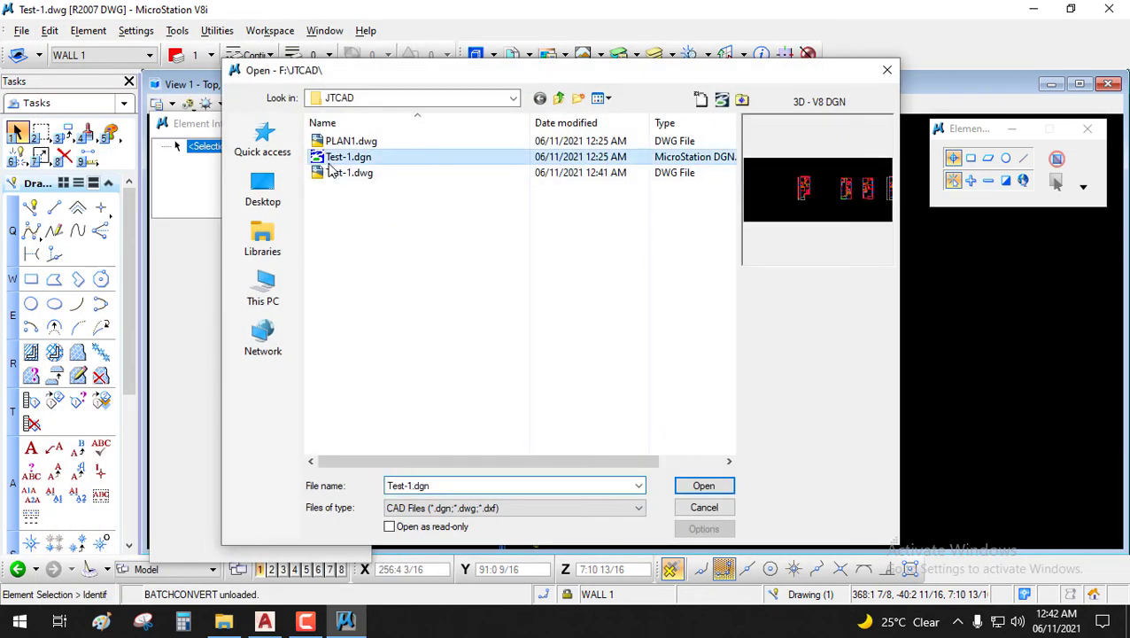
pyautogui.click(714, 501)
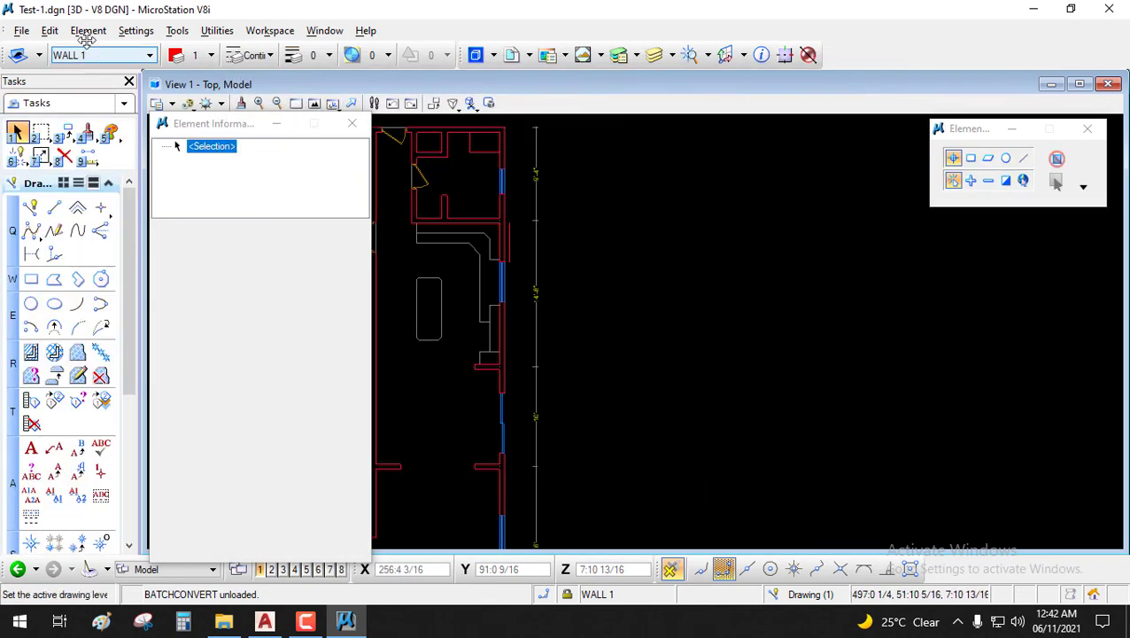
# Start a DGN/DWG/DXF export named Test-2 with the AutoCAD Drawing Files (*.dwg) type.
pyautogui.click(22, 32)
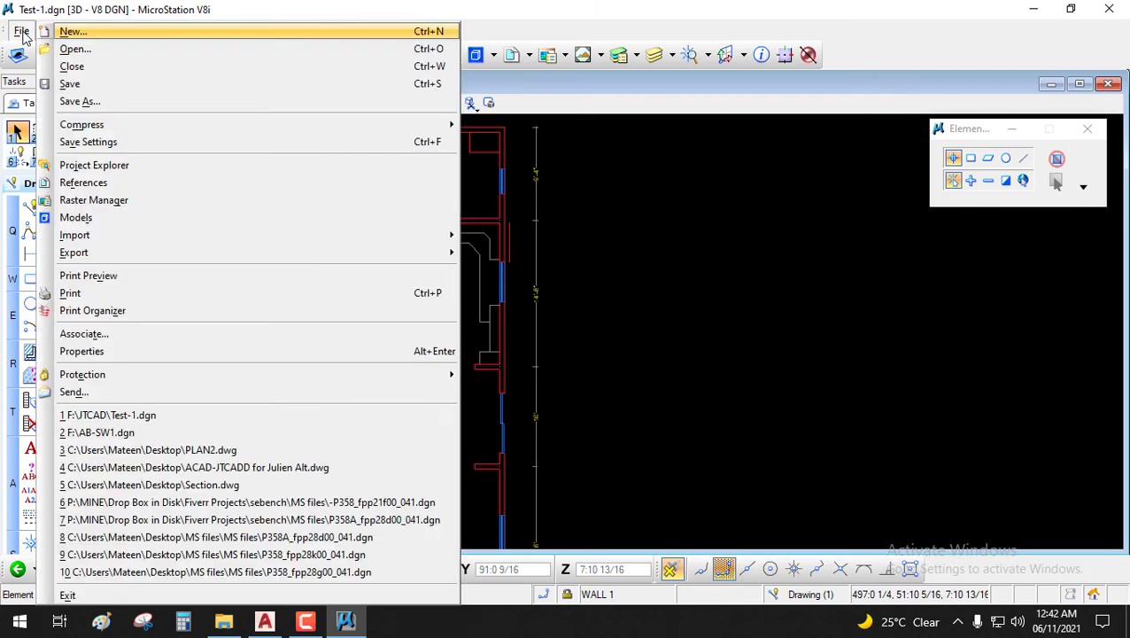
pyautogui.moveTo(83, 254)
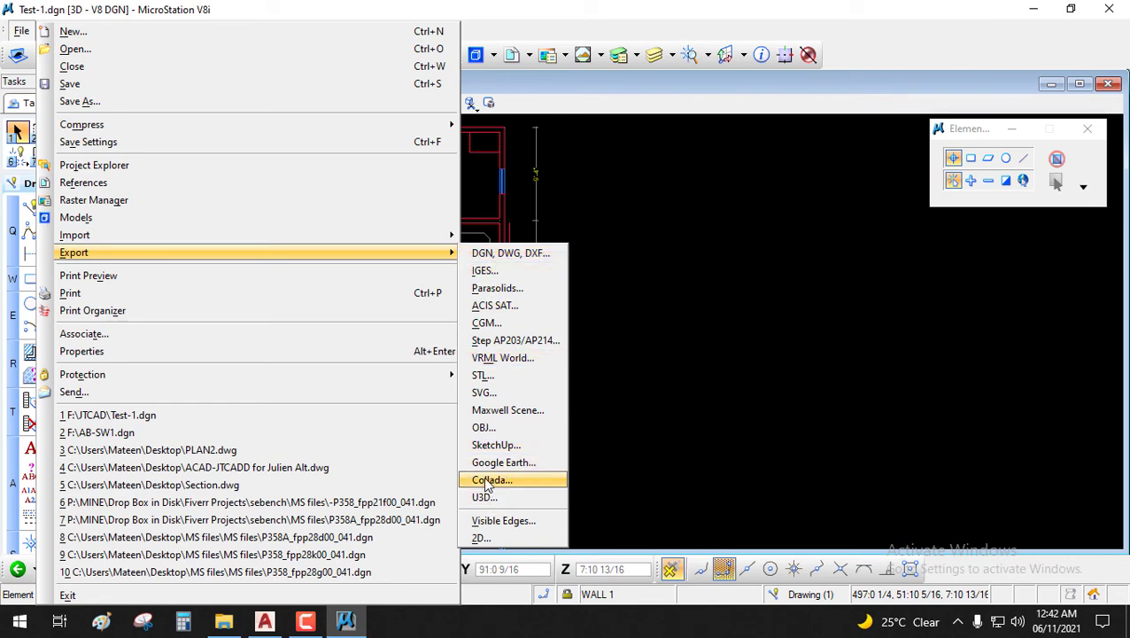
pyautogui.click(501, 255)
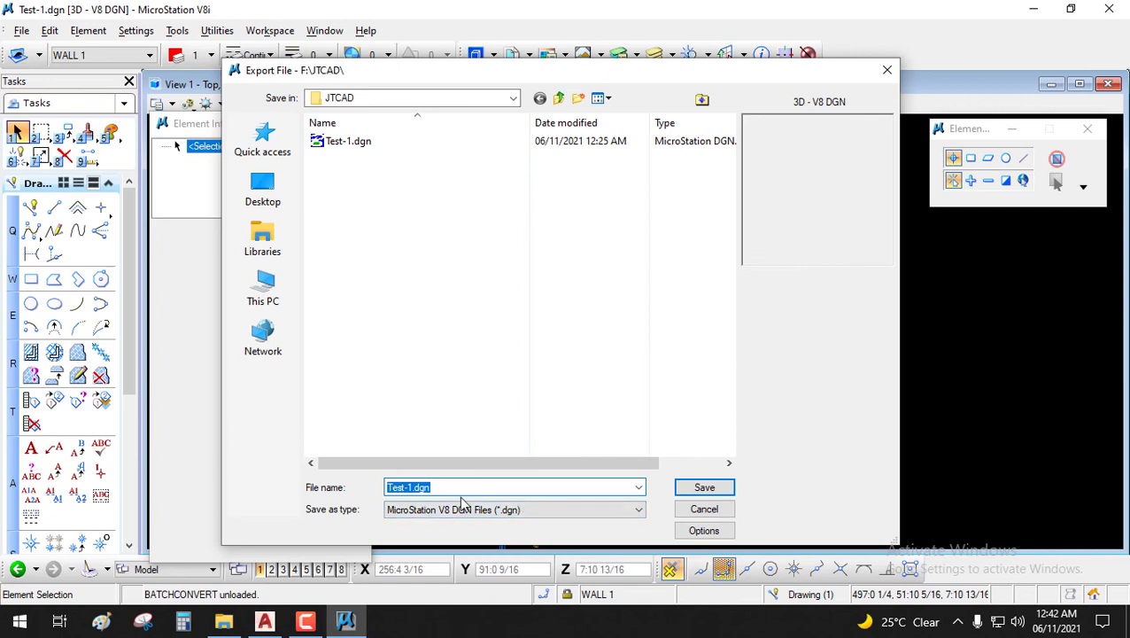
pyautogui.click(410, 488)
pyautogui.press('Delete')
pyautogui.write('2')
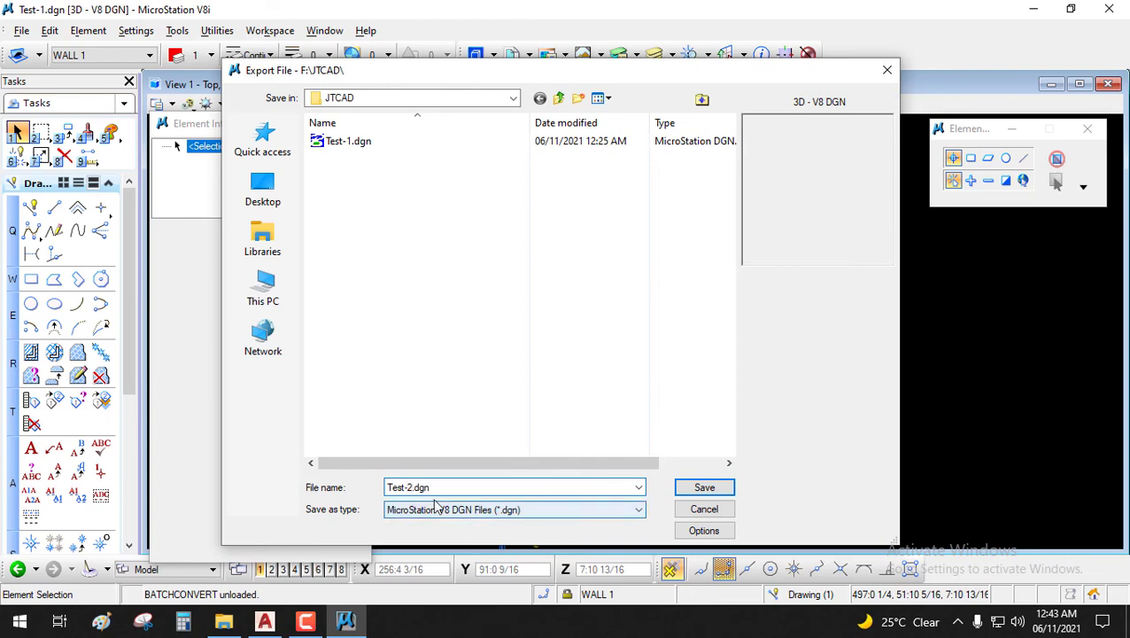
pyautogui.click(599, 512)
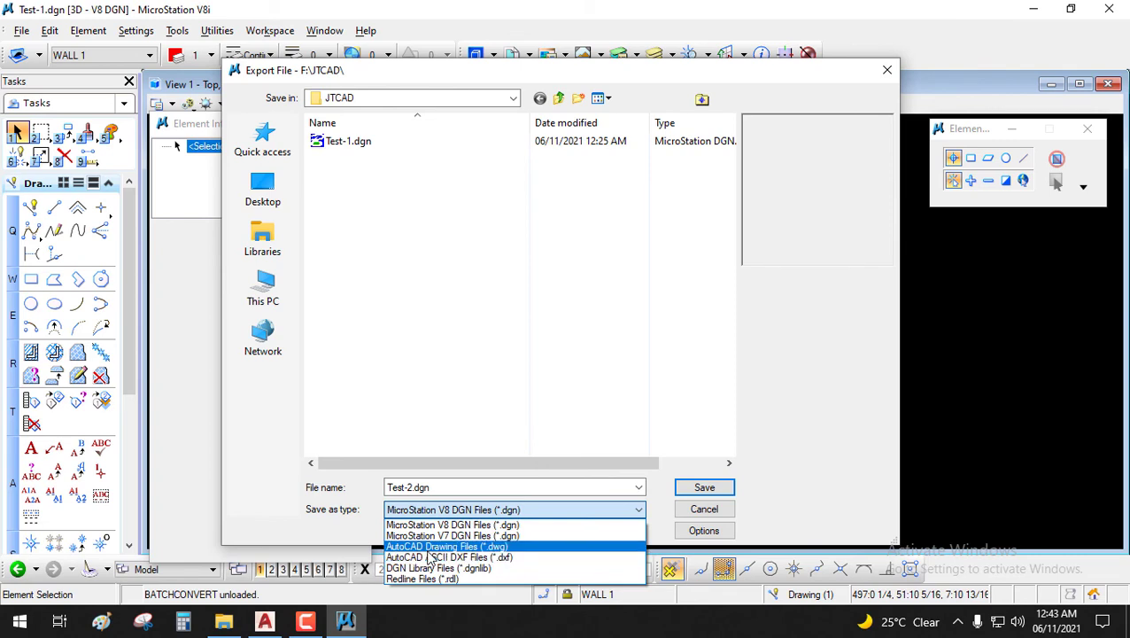
pyautogui.click(478, 547)
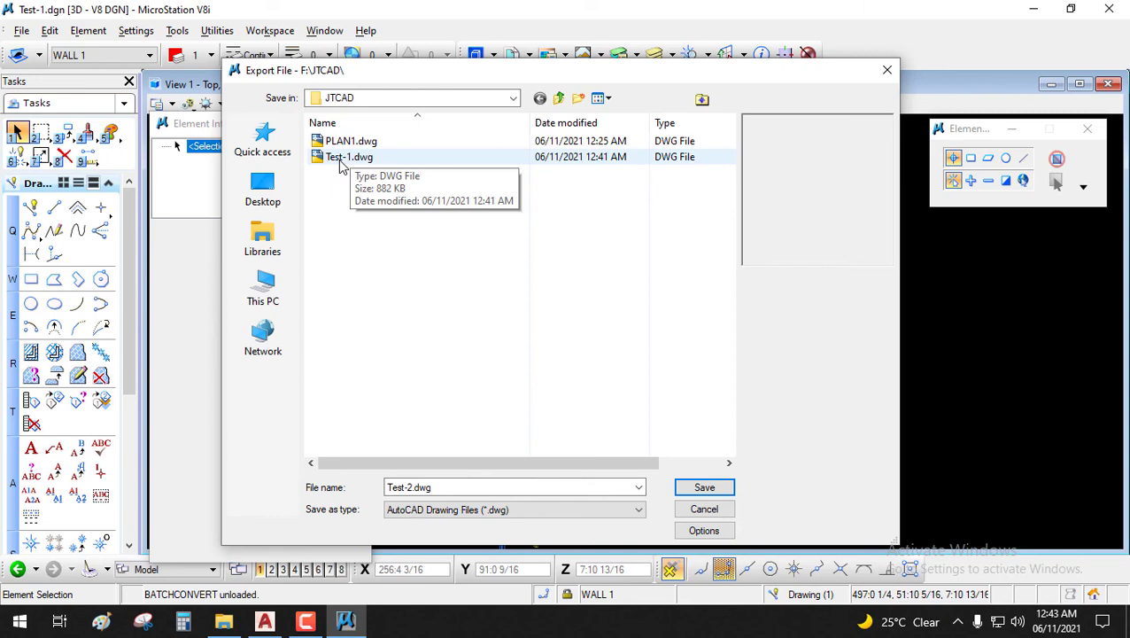
pyautogui.click(403, 488)
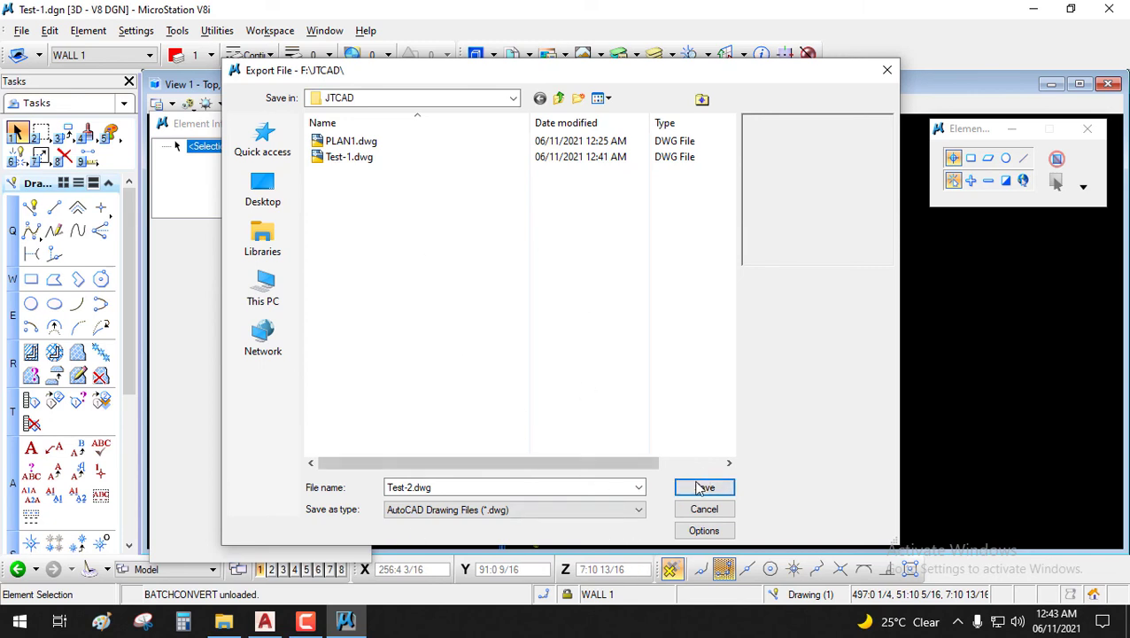
pyautogui.click(701, 531)
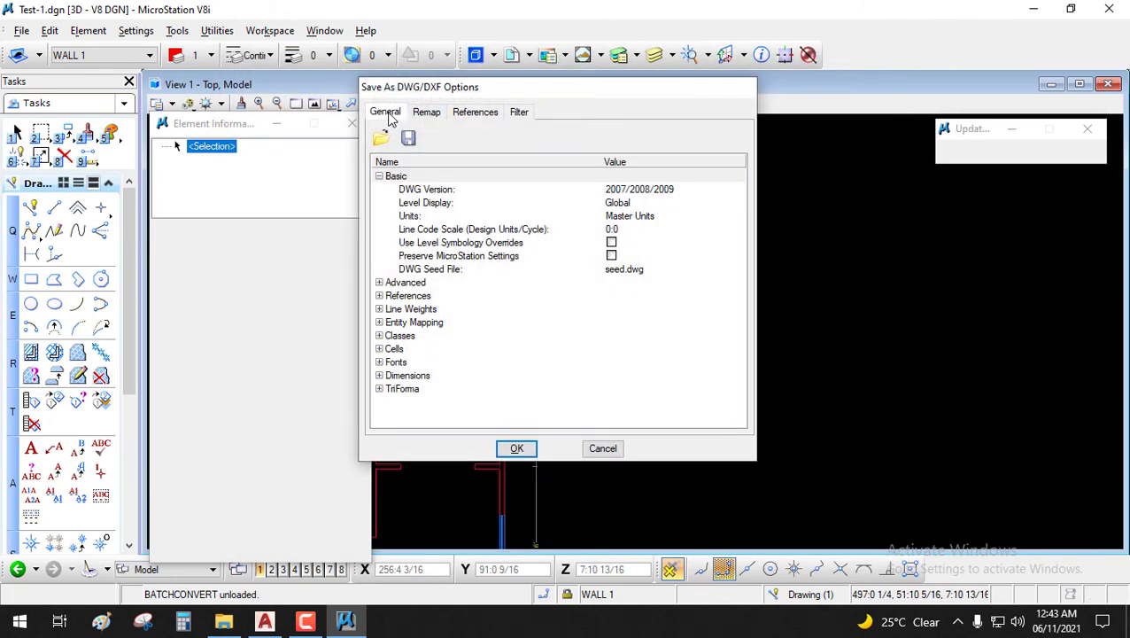
pyautogui.click(427, 112)
pyautogui.click(476, 113)
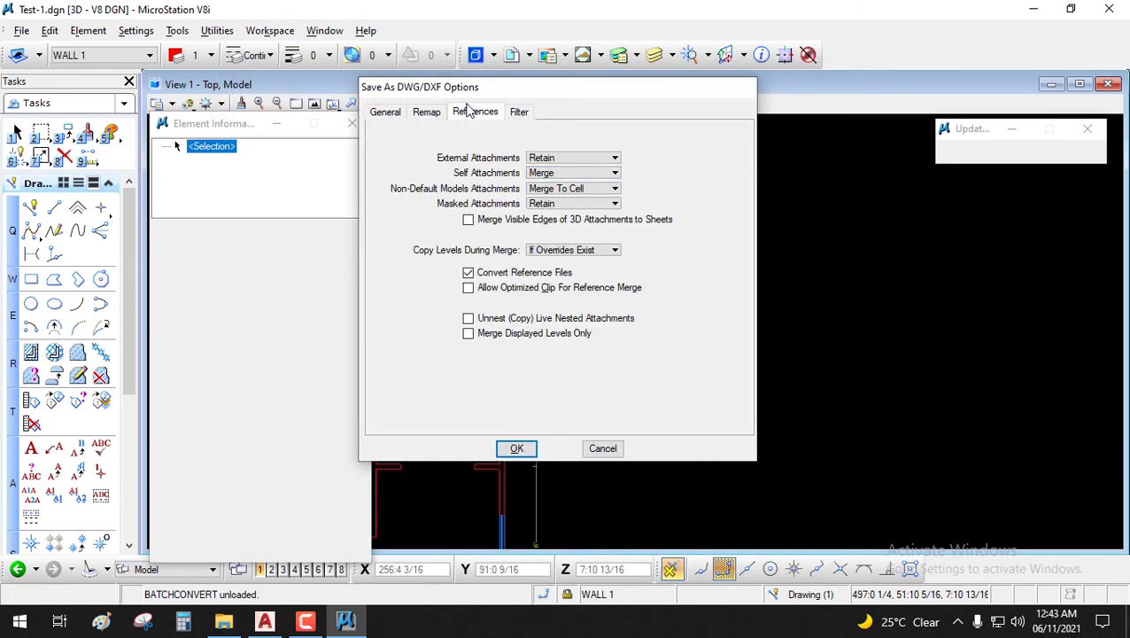
pyautogui.click(393, 115)
pyautogui.click(603, 448)
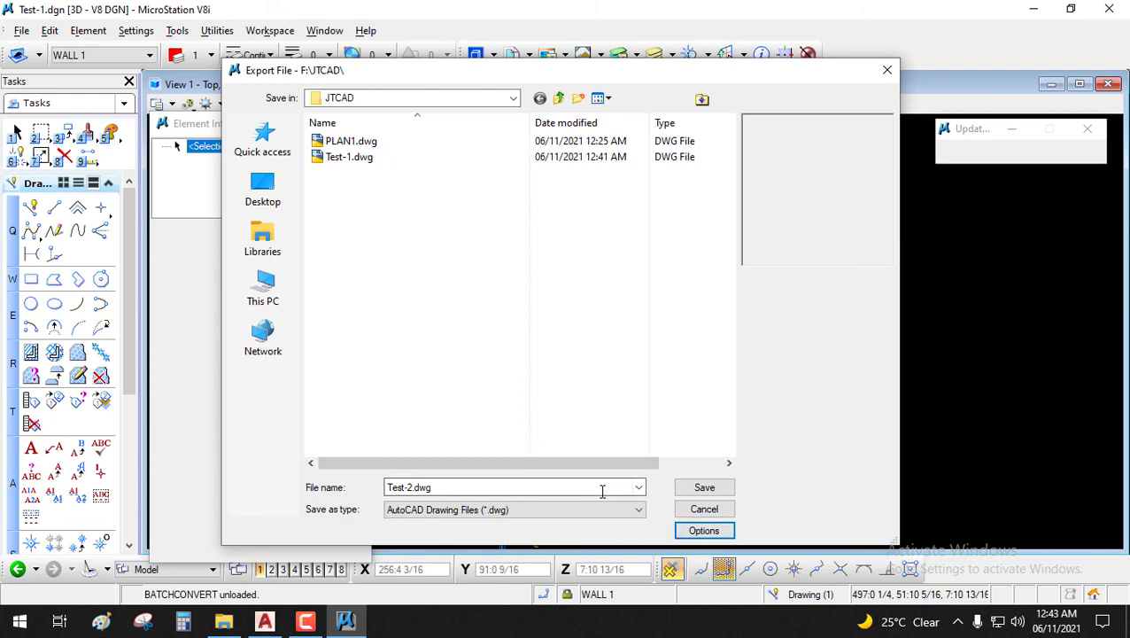
# Save the Test-2.dwg export and verify it appears in File Explorer's F:\JTCAD folder.
pyautogui.click(721, 490)
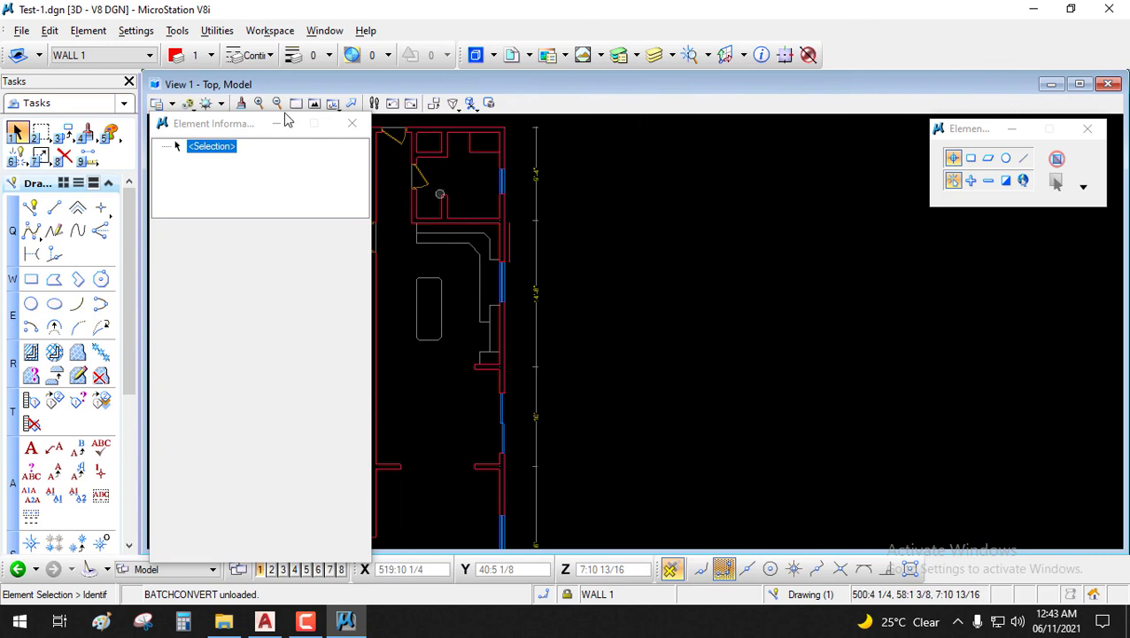
pyautogui.click(346, 621)
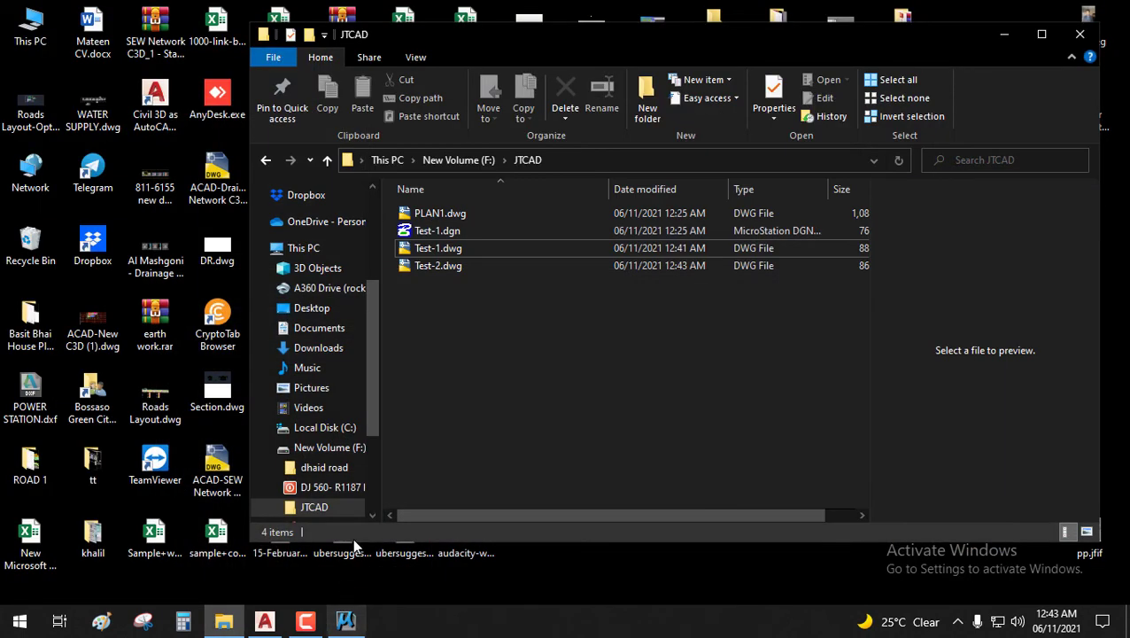
pyautogui.click(441, 266)
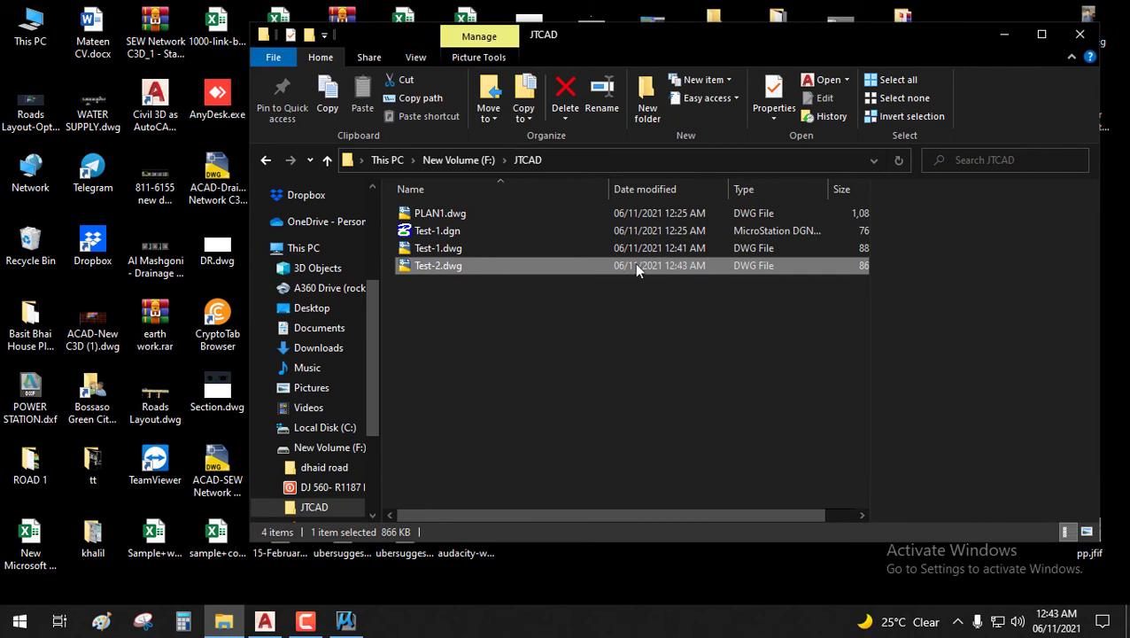
pyautogui.click(470, 377)
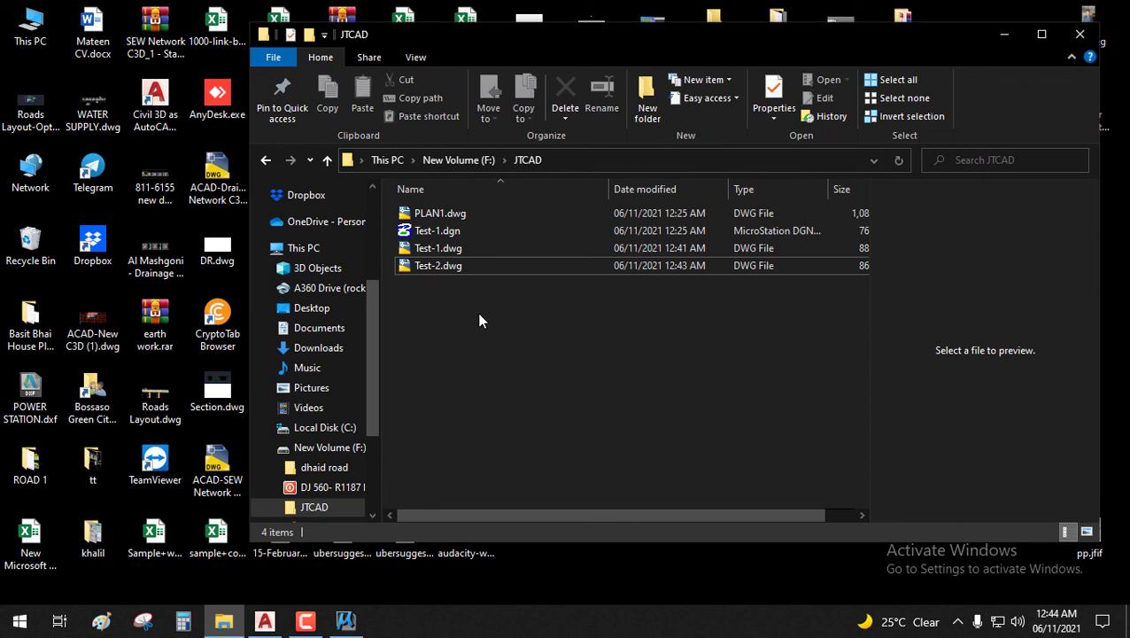
pyautogui.click(345, 620)
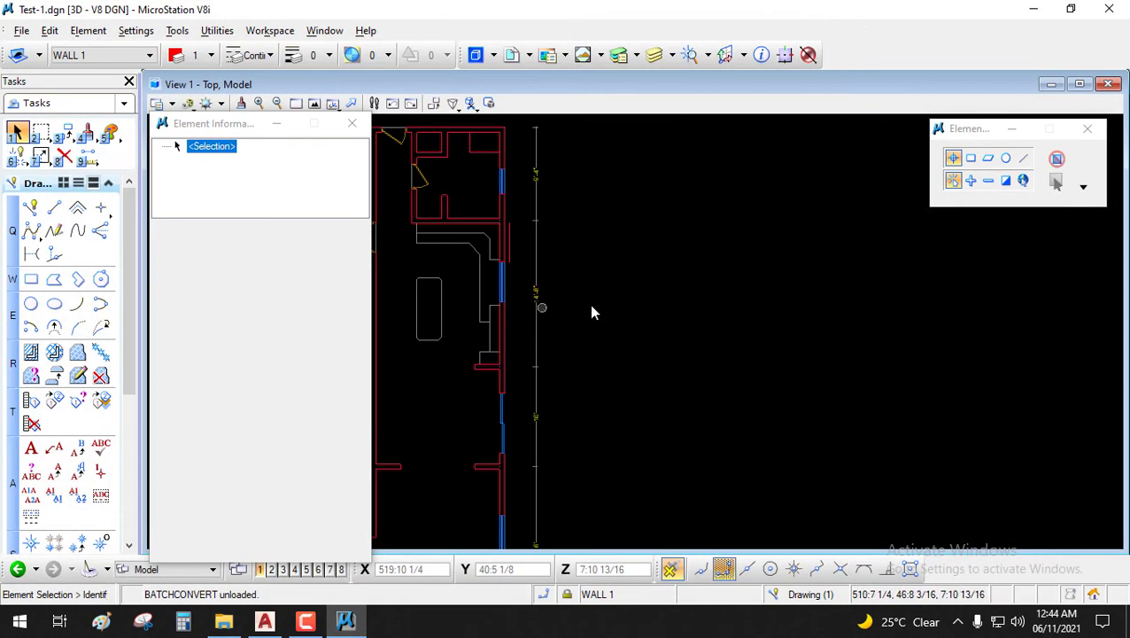